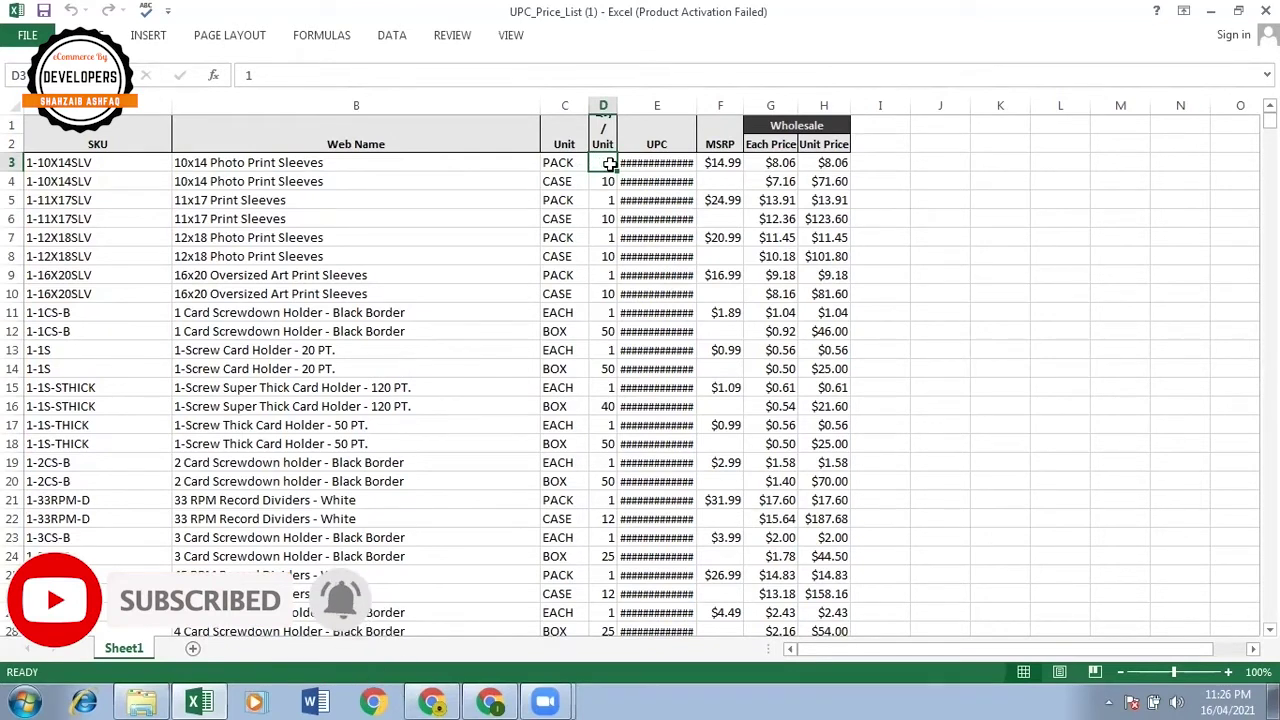
# - Examine the unit types and quantities per unit for the first print sleeve products in the price list
pyautogui.click(556, 182)
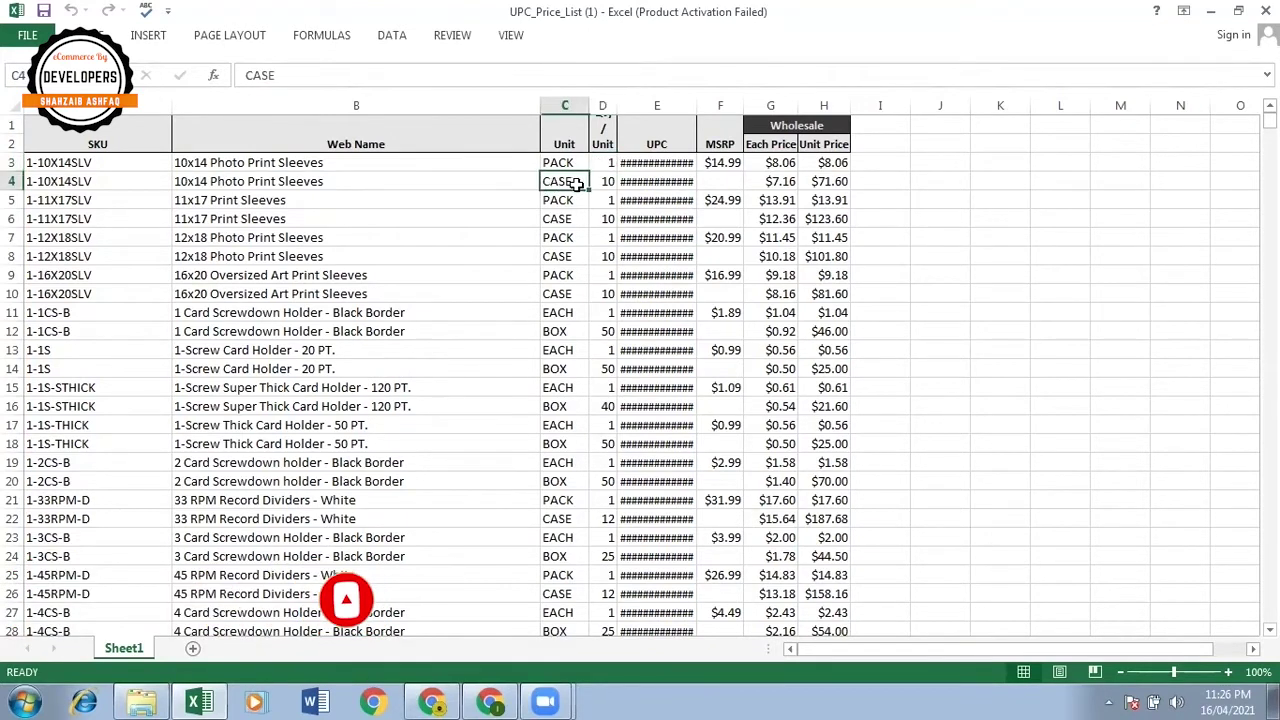
pyautogui.click(598, 179)
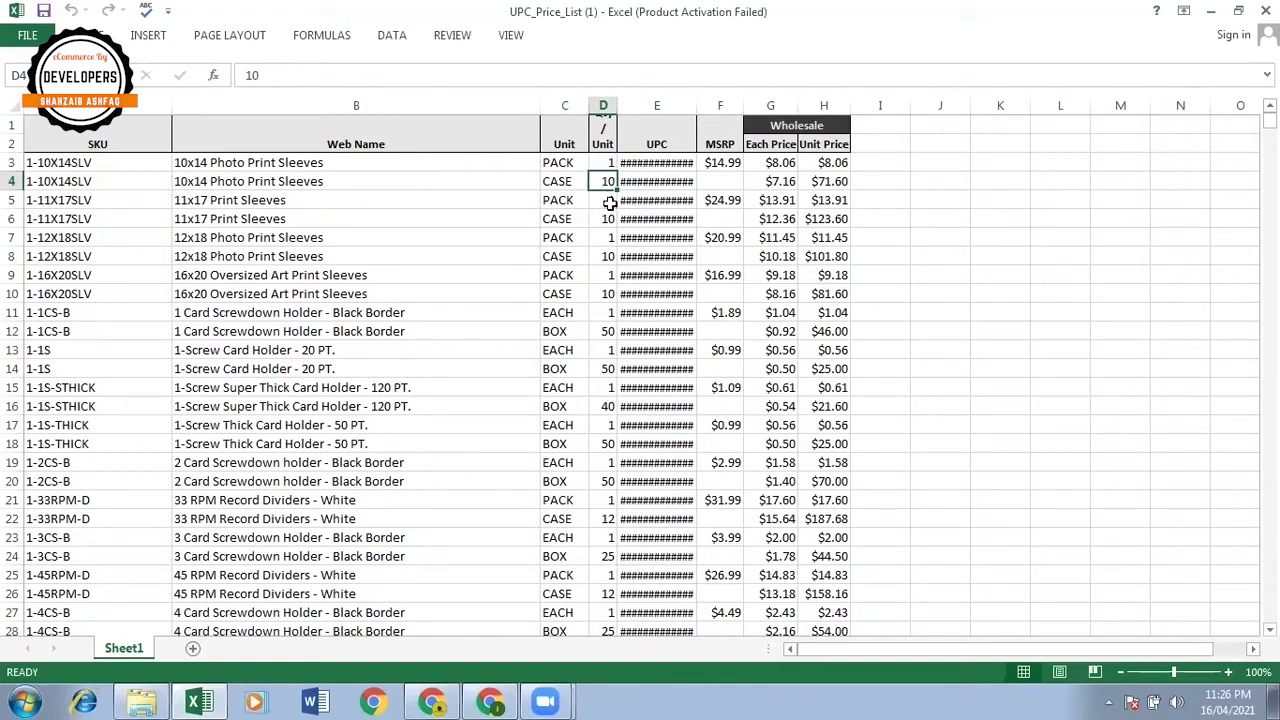
pyautogui.click(606, 201)
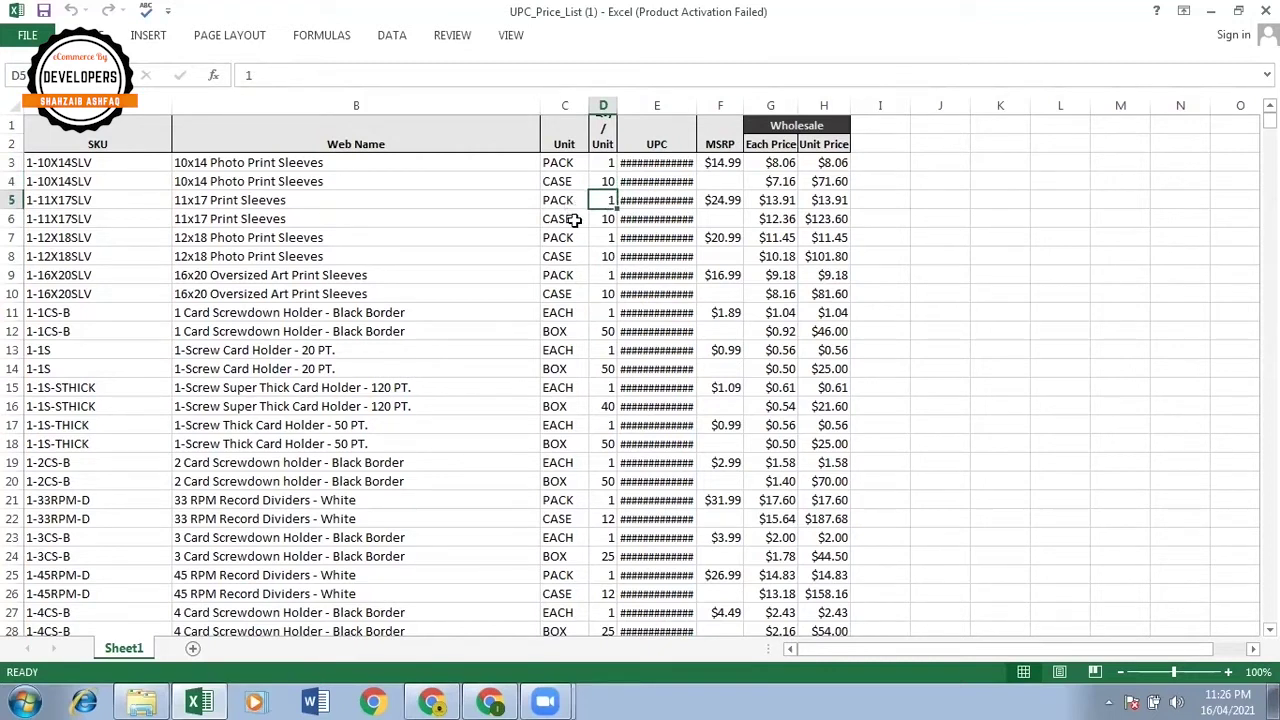
pyautogui.click(574, 219)
pyautogui.click(604, 218)
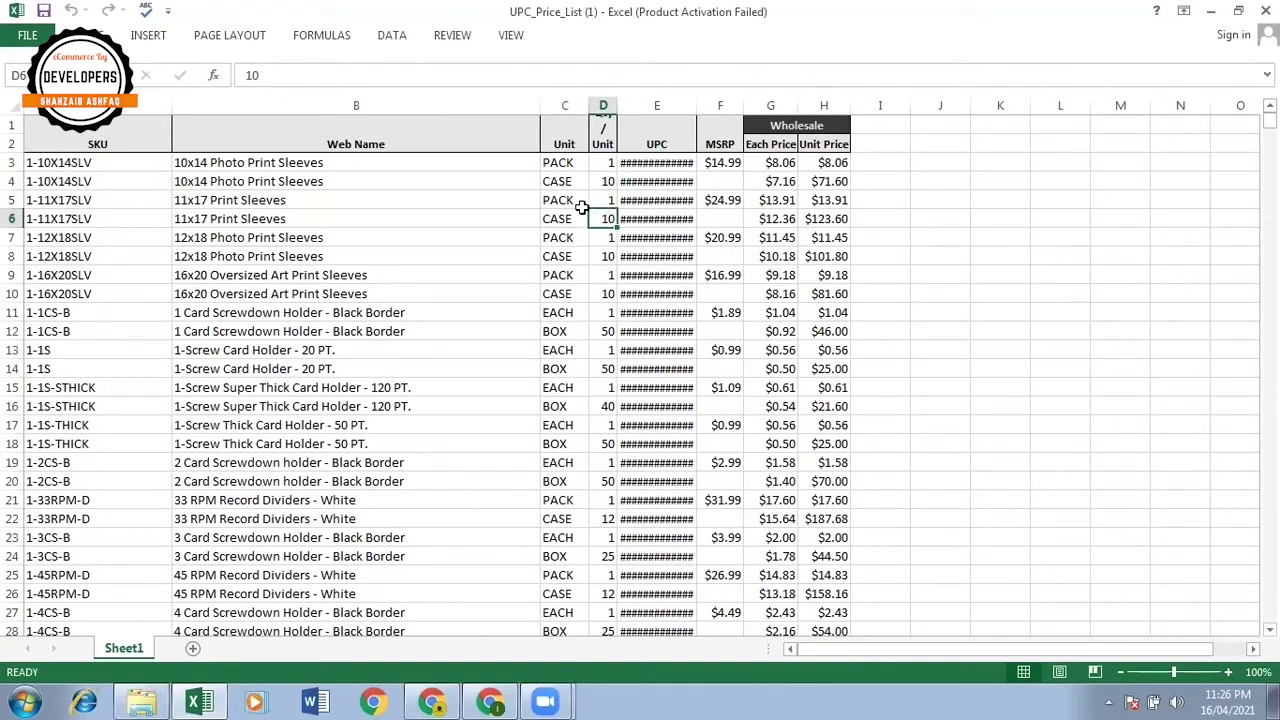
pyautogui.click(595, 236)
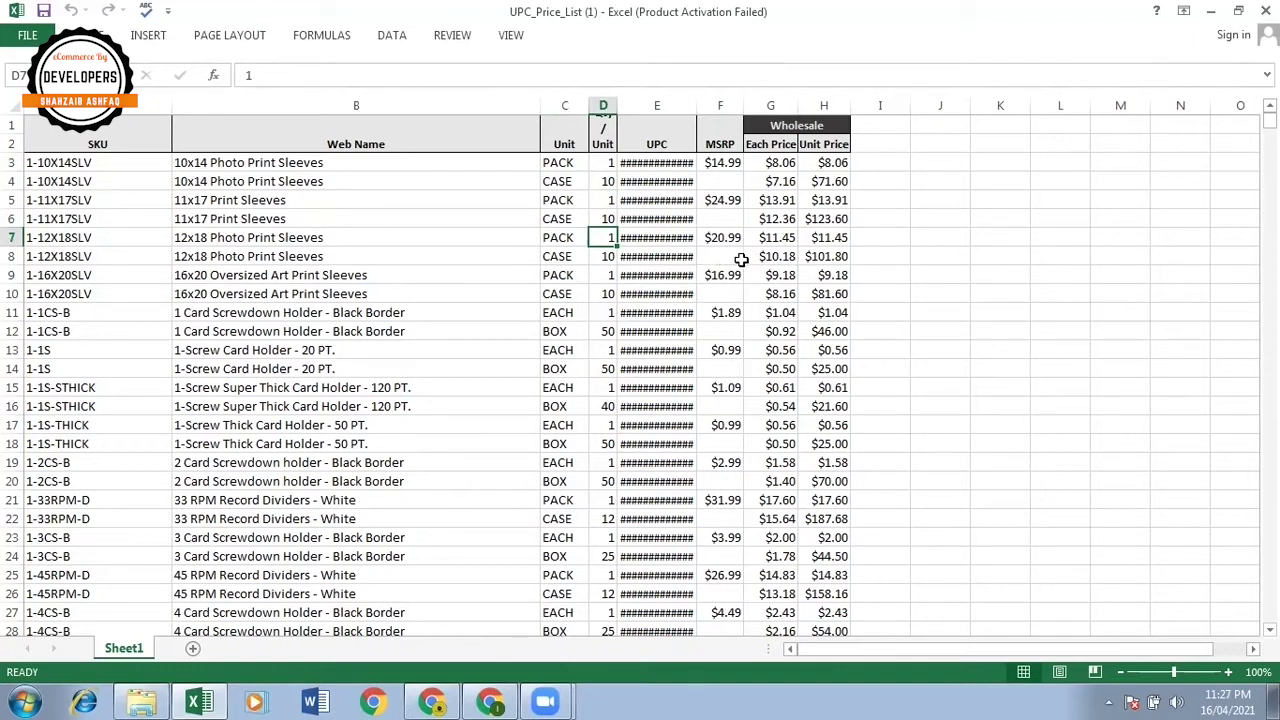
pyautogui.click(566, 219)
pyautogui.click(565, 199)
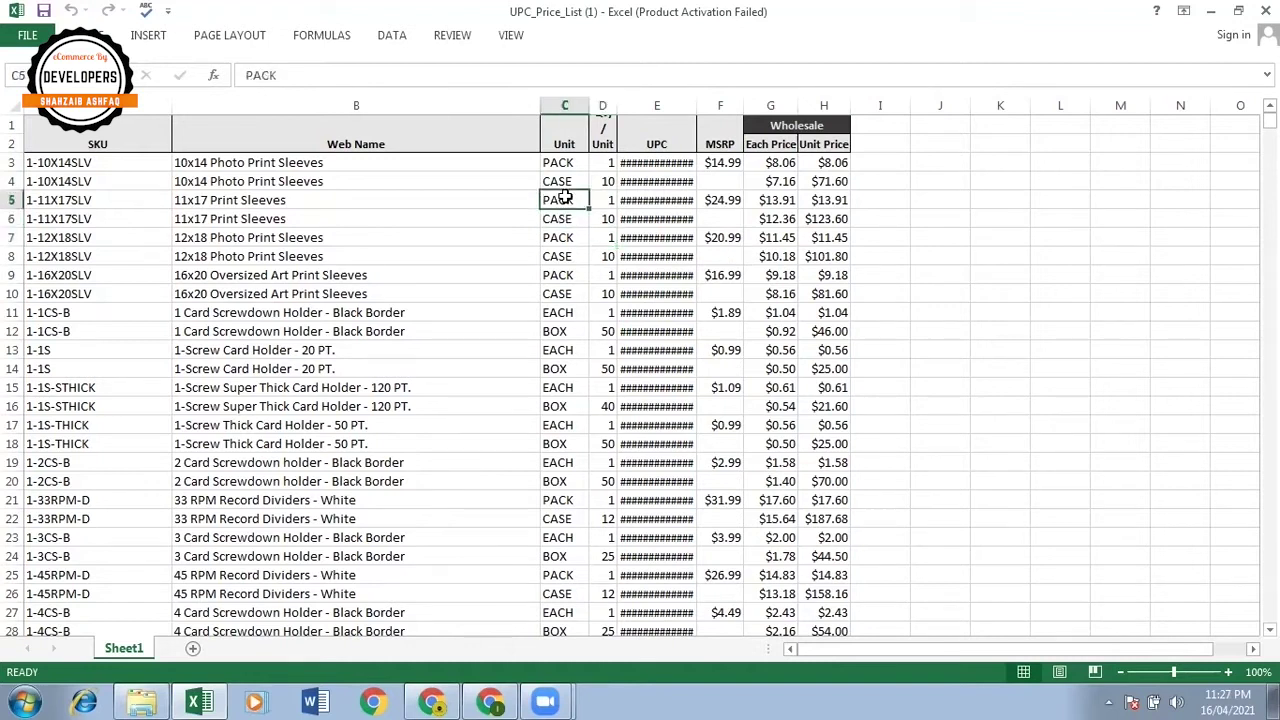
pyautogui.click(563, 185)
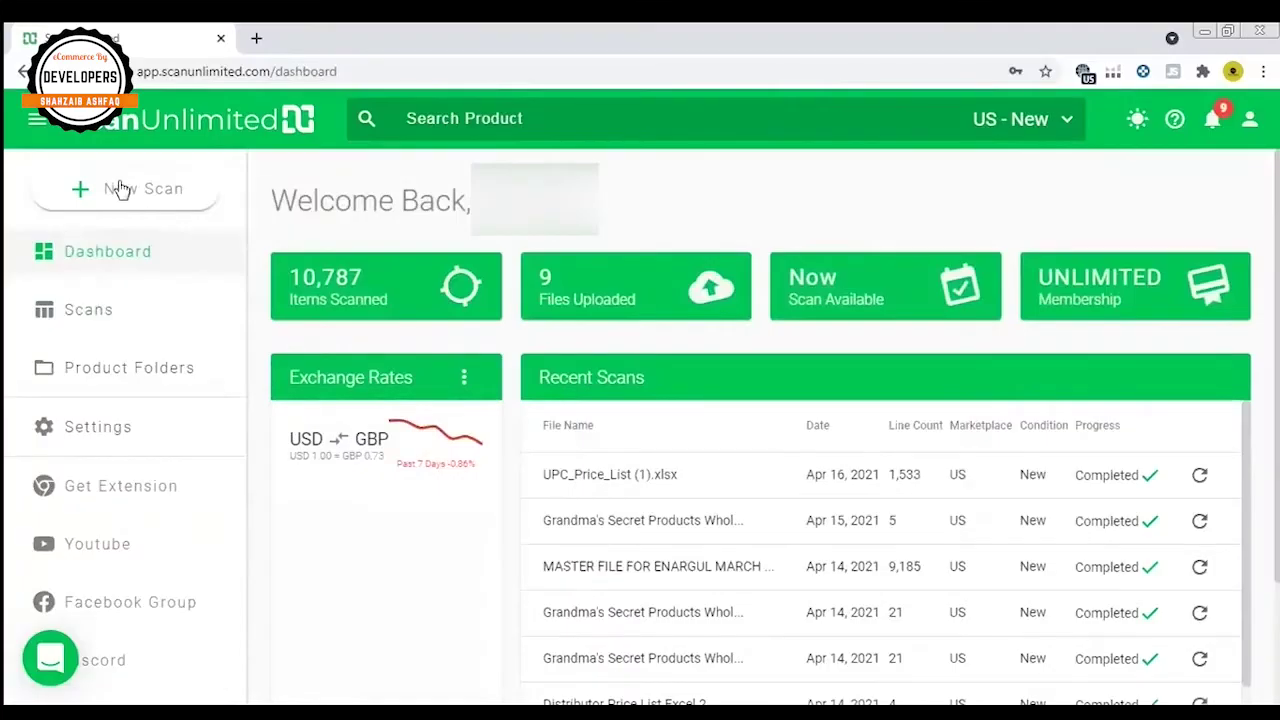
# - Start a new scan in ScanUnlimited and load the UPC_Price_List (1) file from the pricelist folder
pyautogui.click(118, 190)
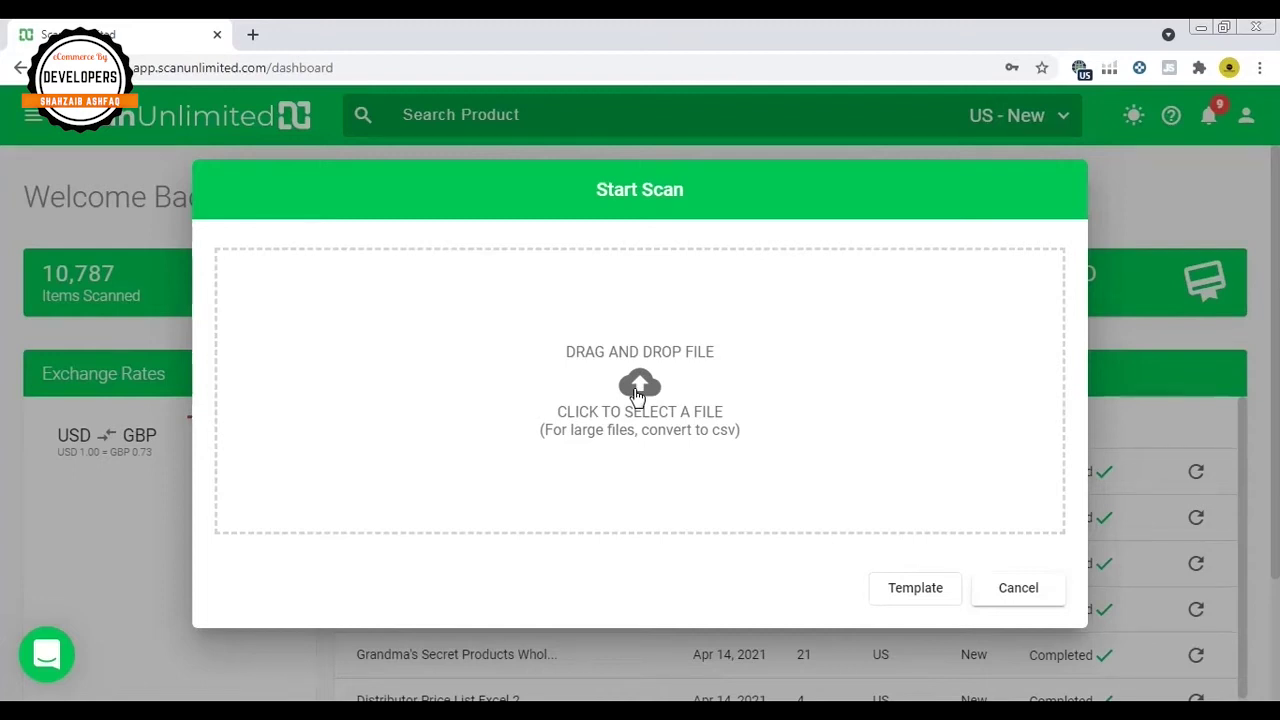
pyautogui.click(637, 395)
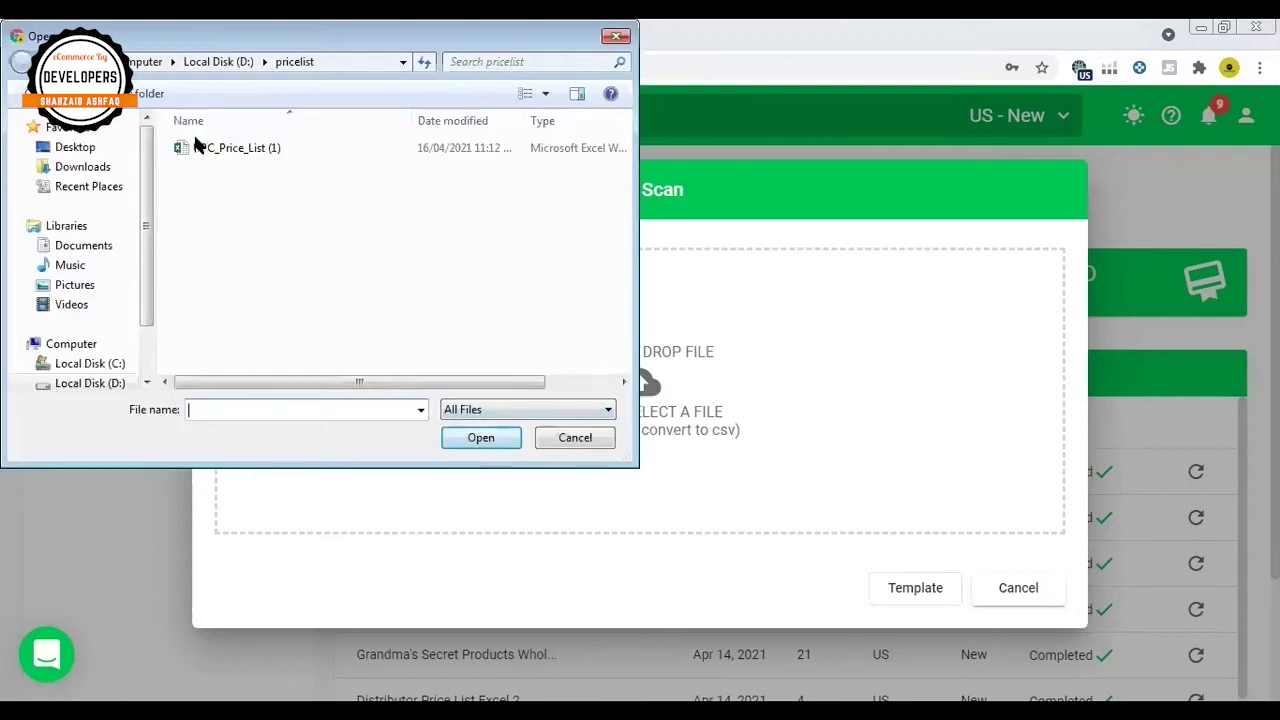
pyautogui.click(199, 150)
pyautogui.doubleClick(199, 150)
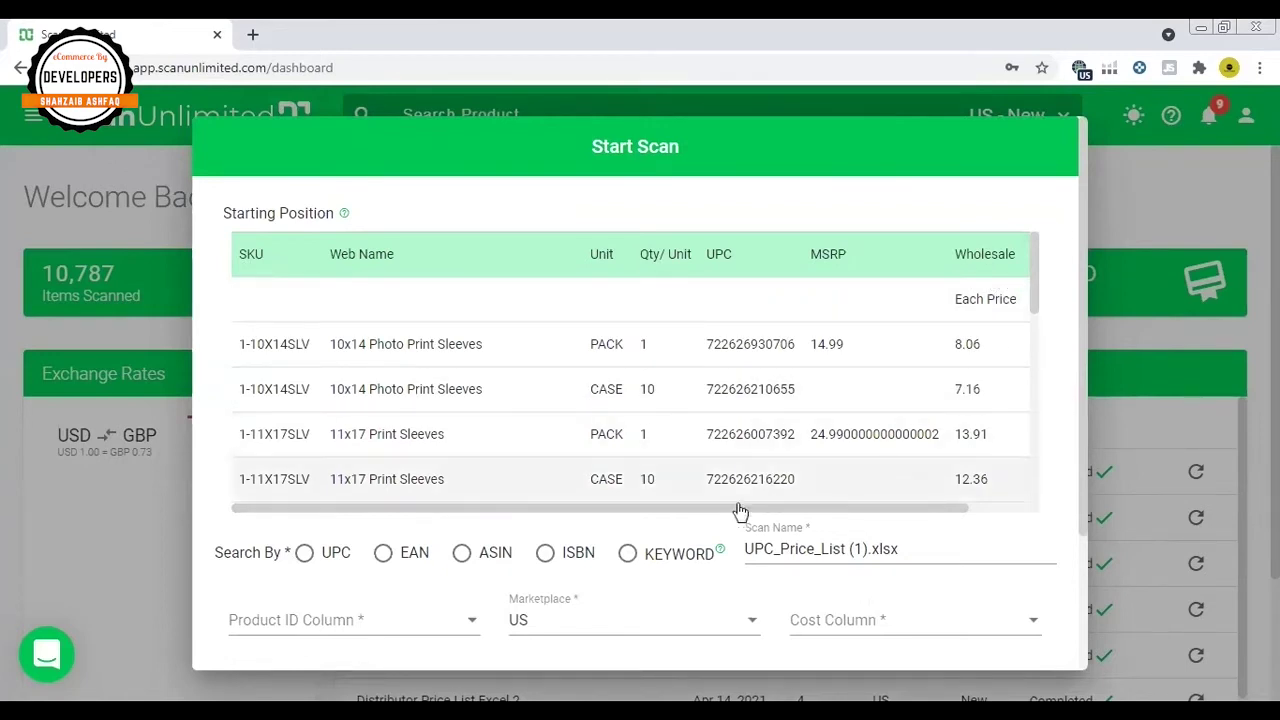
# - Set the scan to search by UPC, with UPC as the product ID column and Wholesale as the cost column
pyautogui.click(304, 555)
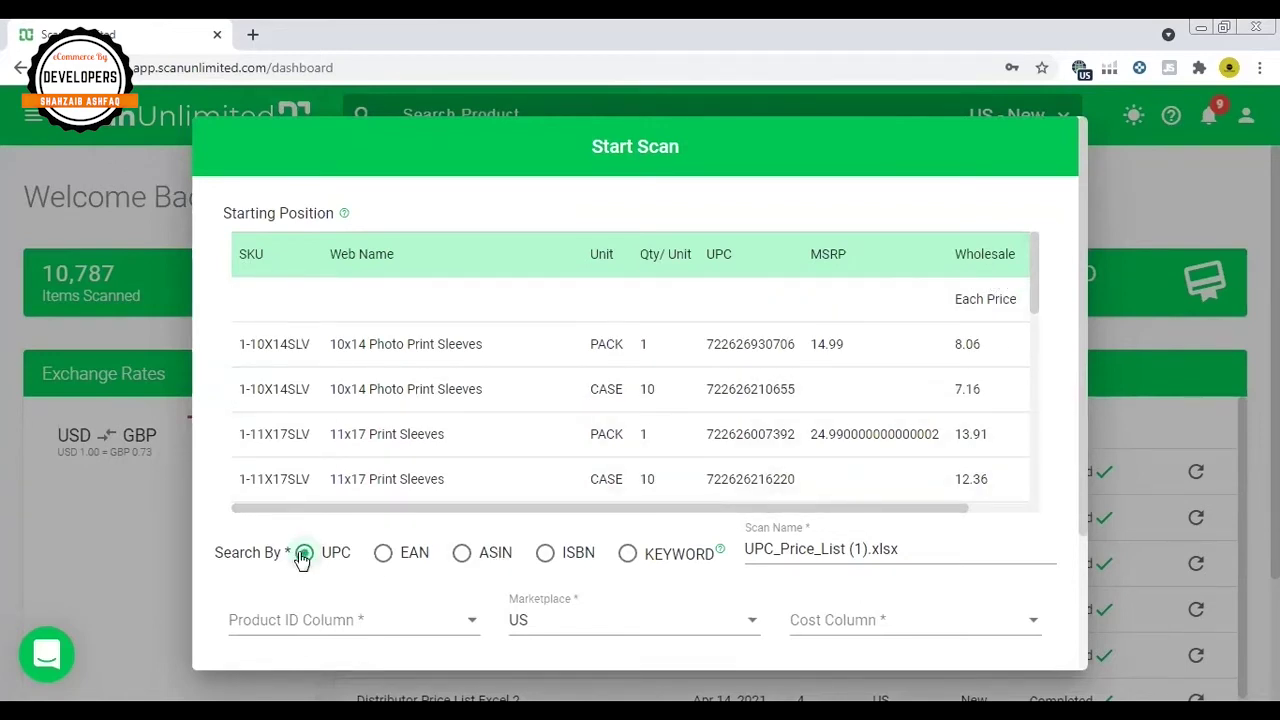
pyautogui.click(350, 630)
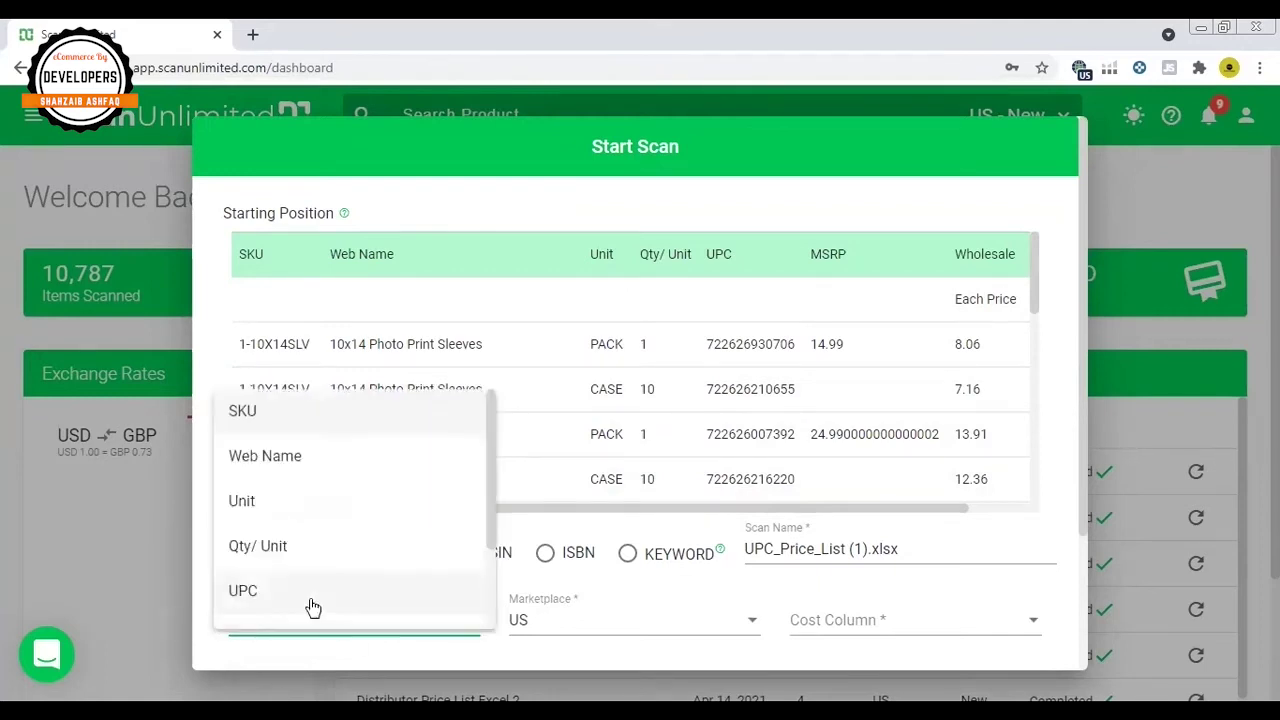
pyautogui.click(312, 606)
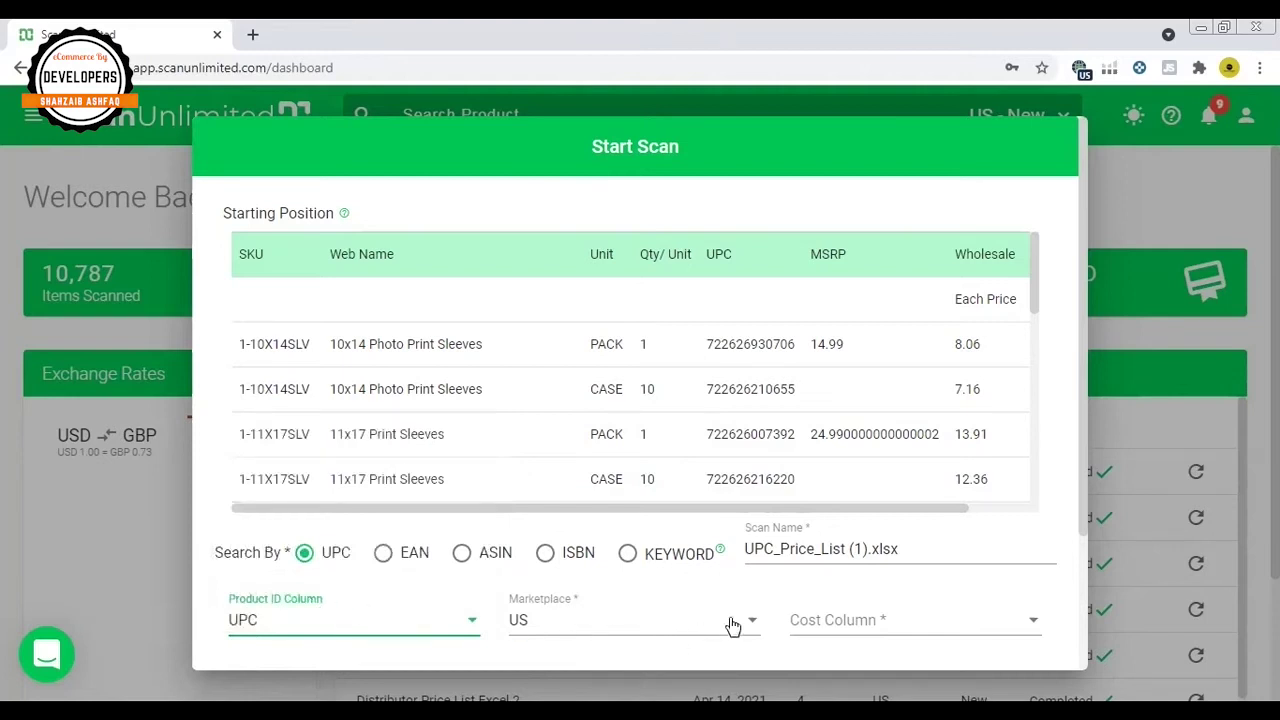
pyautogui.click(873, 632)
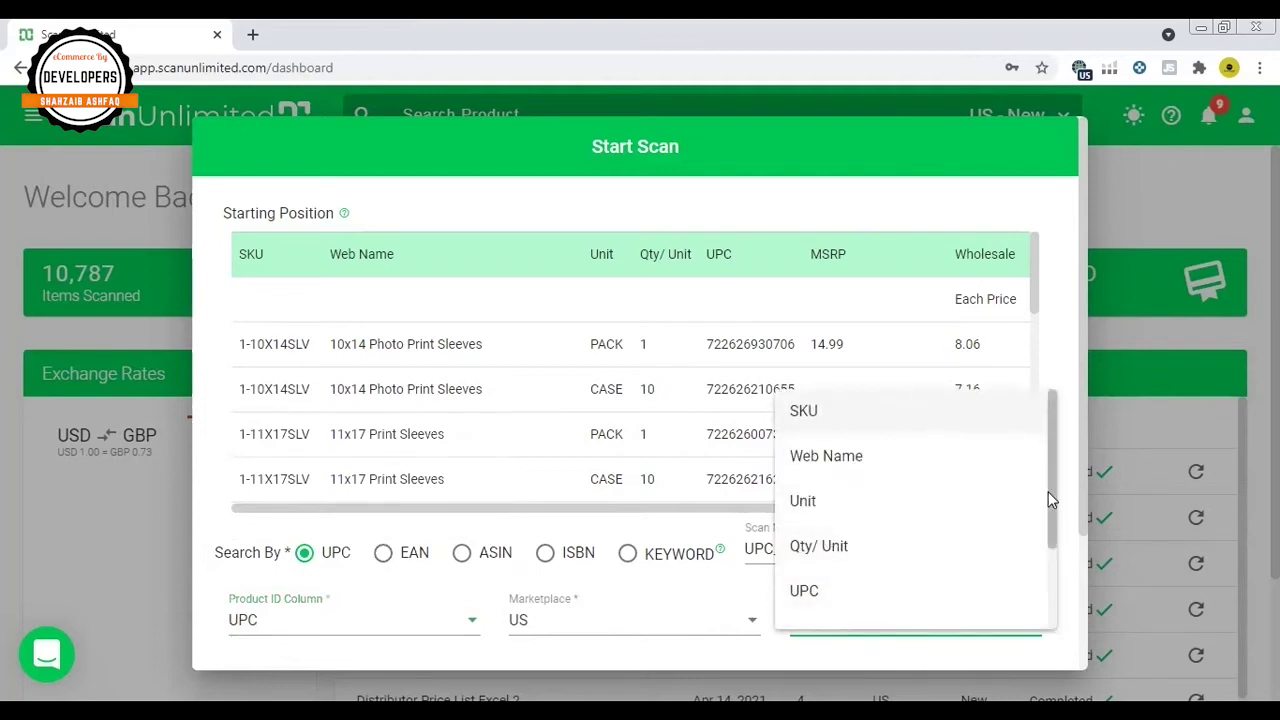
pyautogui.moveTo(1048, 491); pyautogui.dragTo(1034, 583)
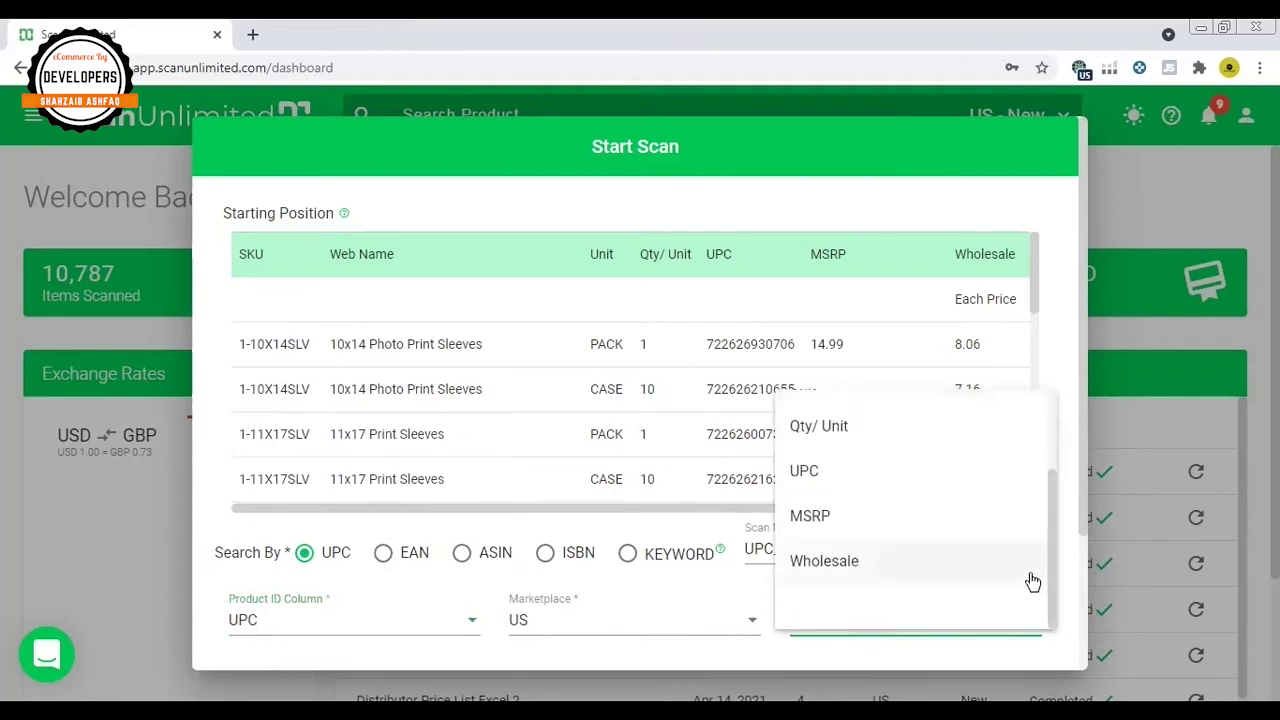
pyautogui.click(895, 575)
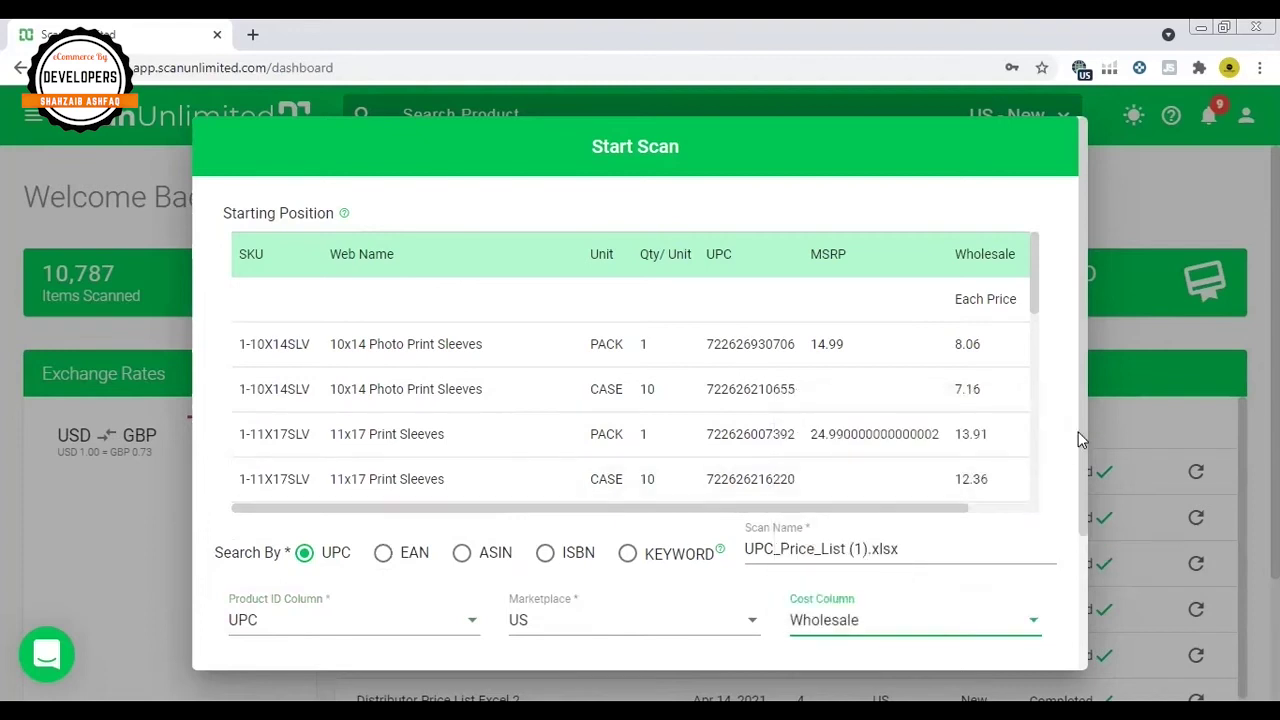
# - Add SKU as a custom column and start the scan
pyautogui.moveTo(1081, 431); pyautogui.dragTo(1043, 556)
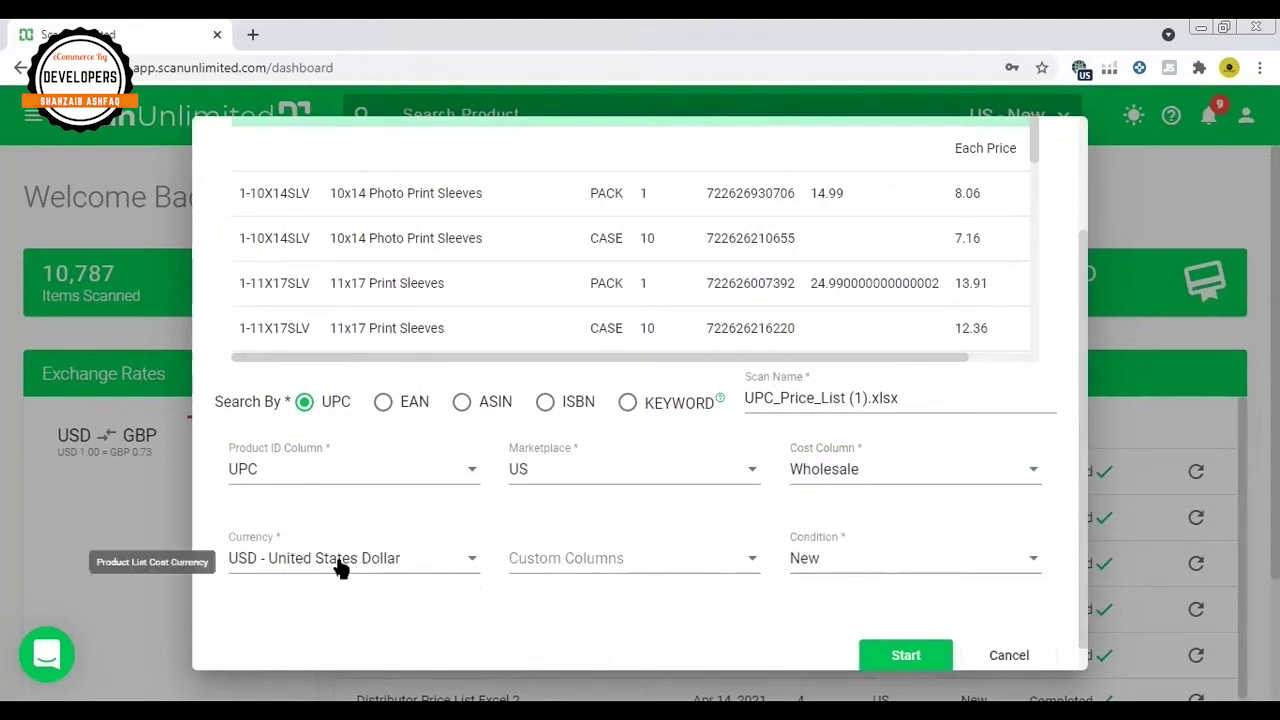
pyautogui.click(607, 572)
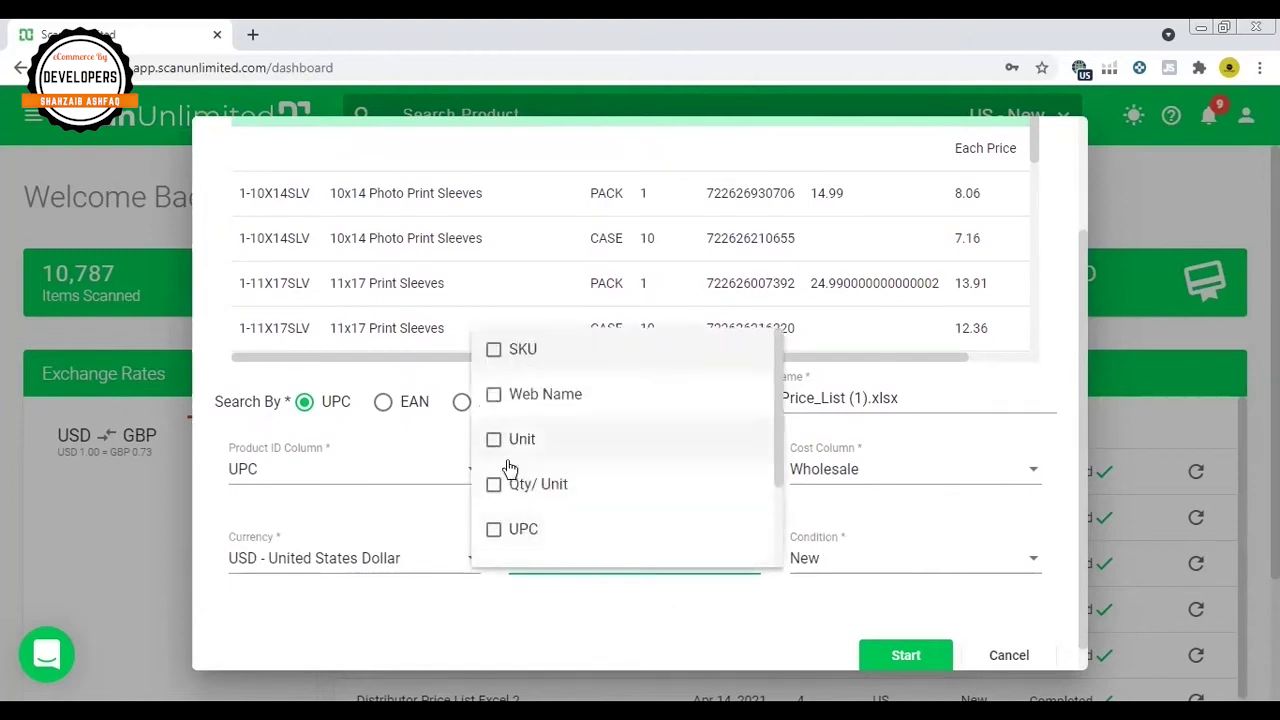
pyautogui.click(494, 350)
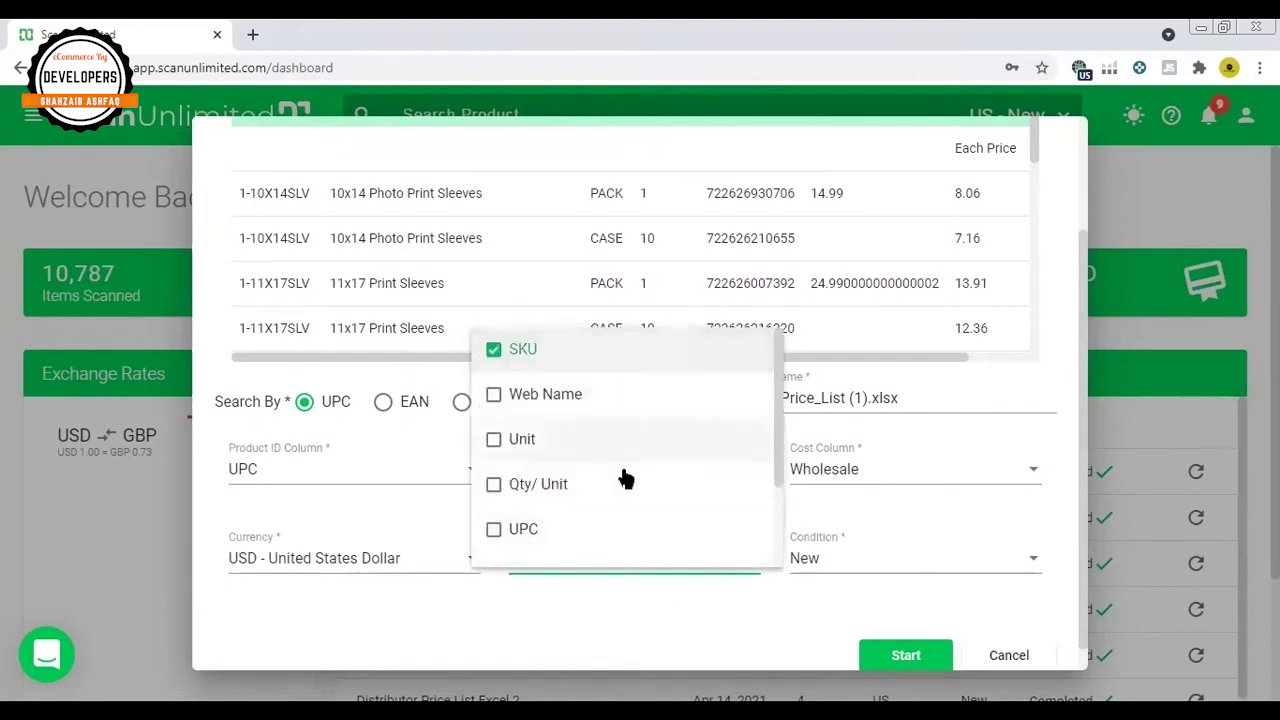
pyautogui.click(709, 614)
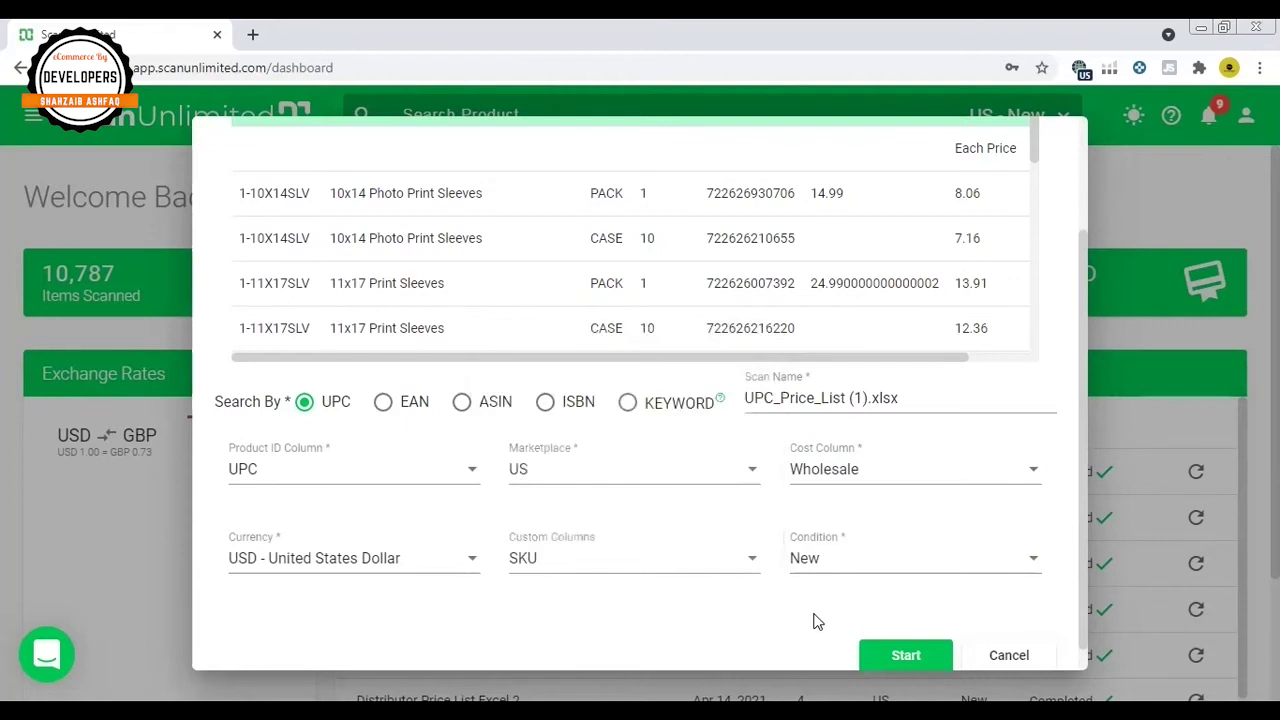
pyautogui.click(903, 658)
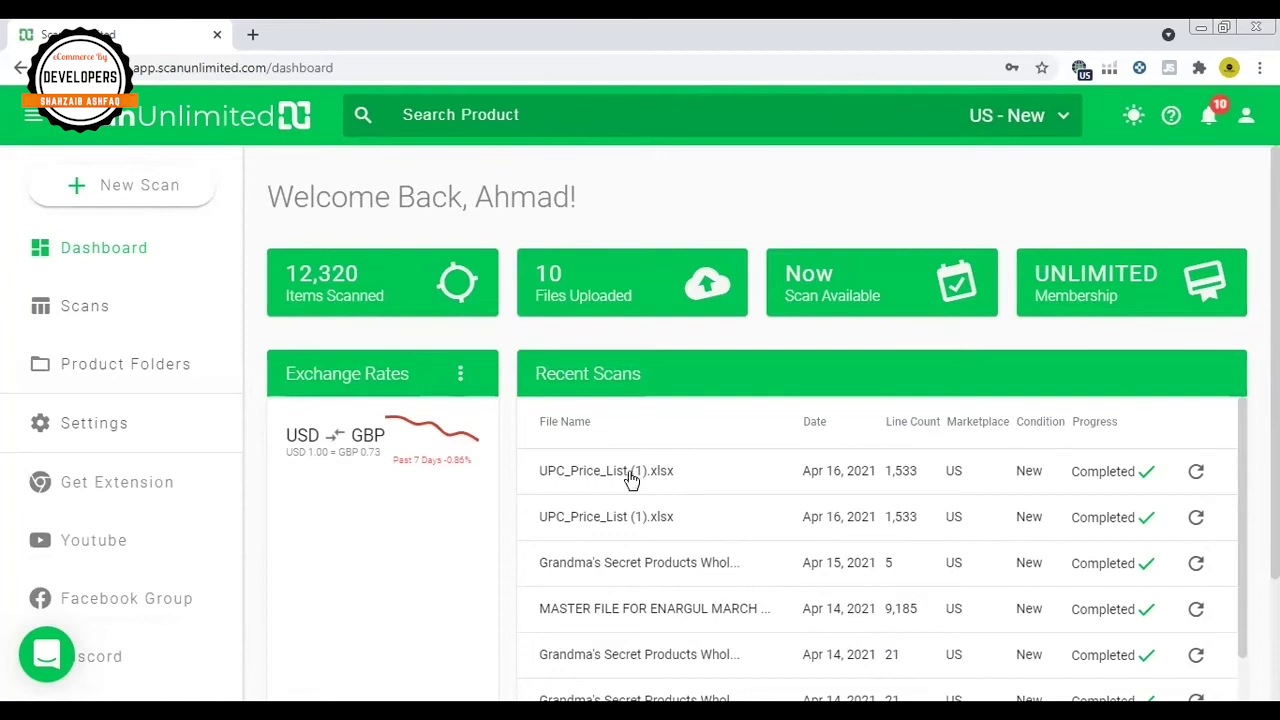
# - Open the newest UPC_Price_List (1).xlsx scan and filter its results to a sales rank less than 30000
pyautogui.click(631, 478)
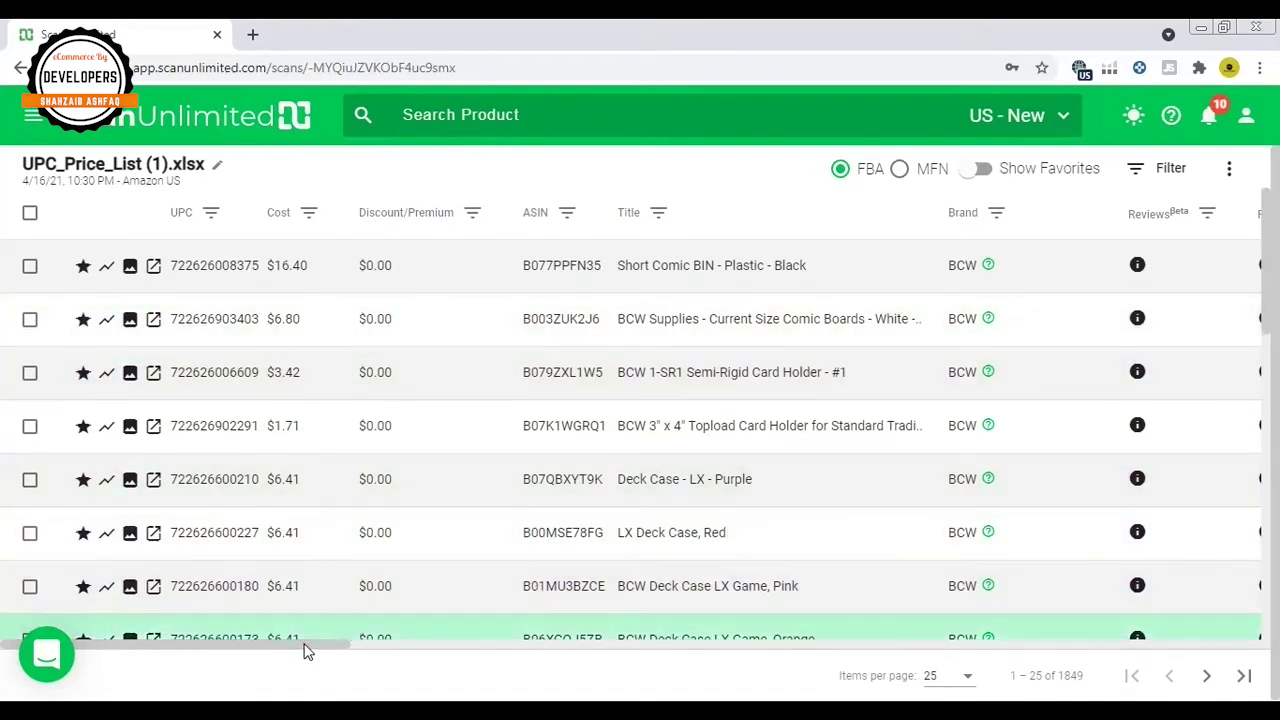
pyautogui.moveTo(307, 648); pyautogui.dragTo(523, 700)
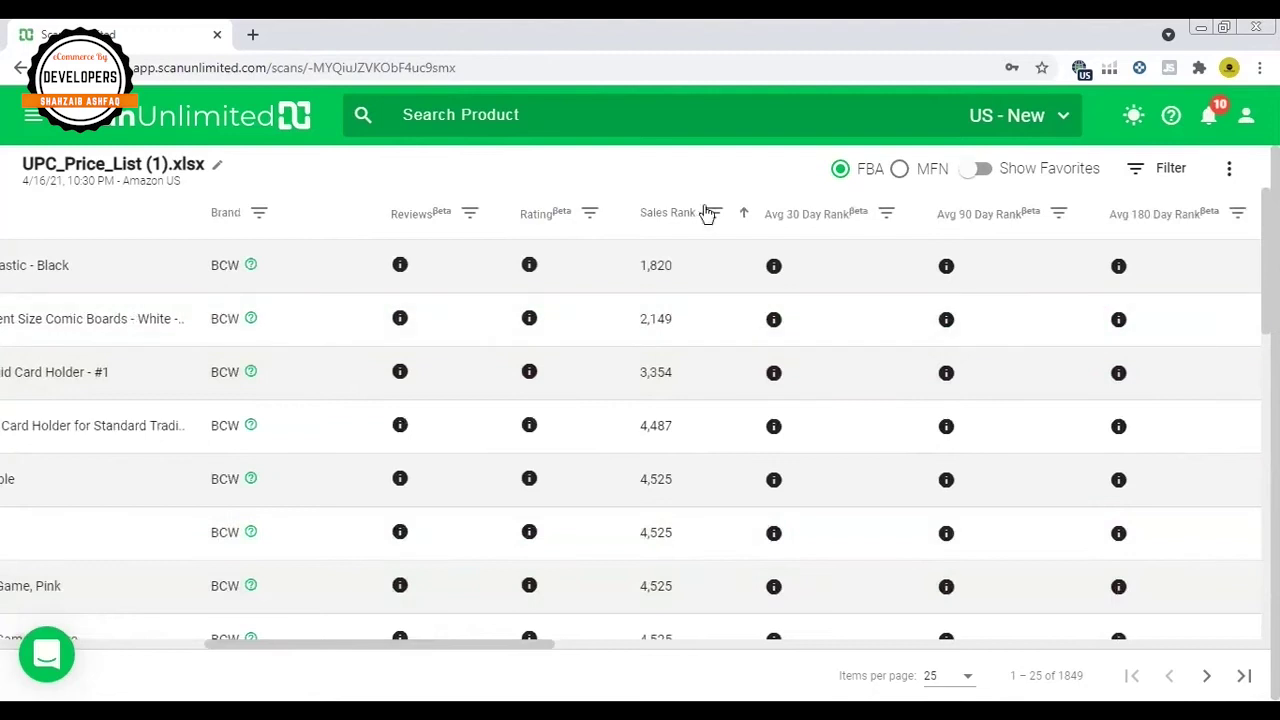
pyautogui.click(714, 216)
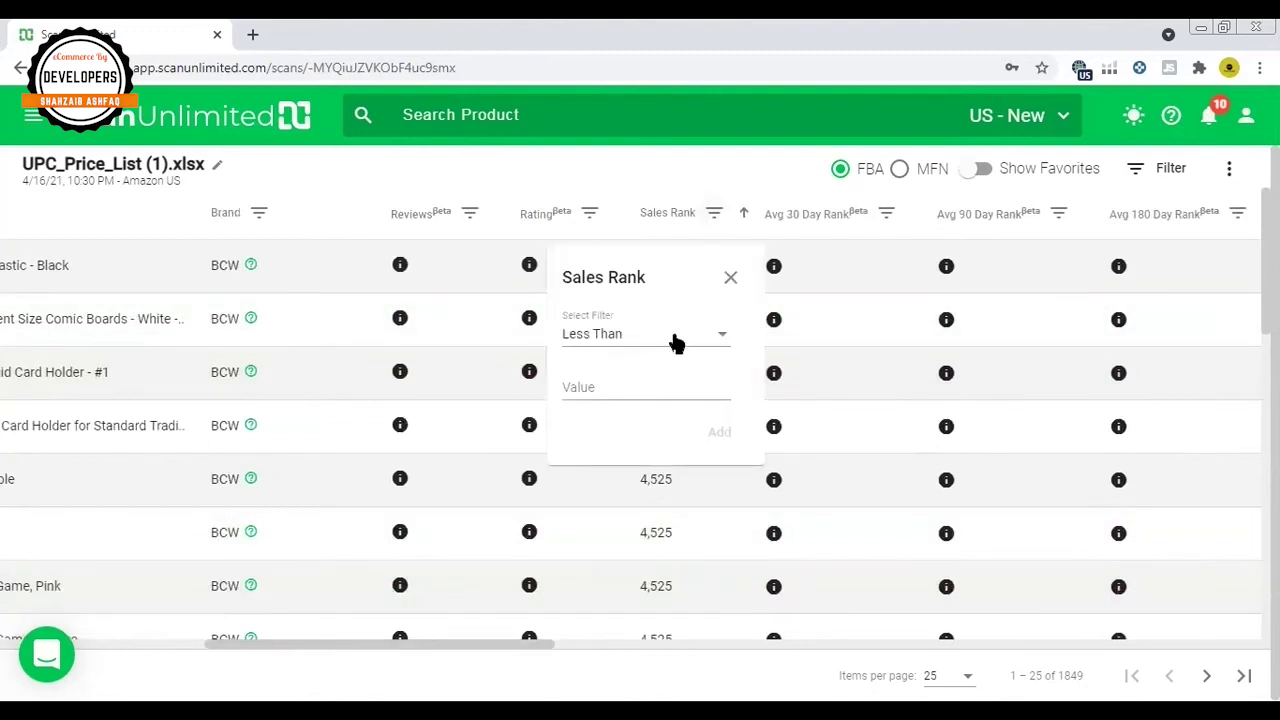
pyautogui.click(631, 386)
pyautogui.write('30000')
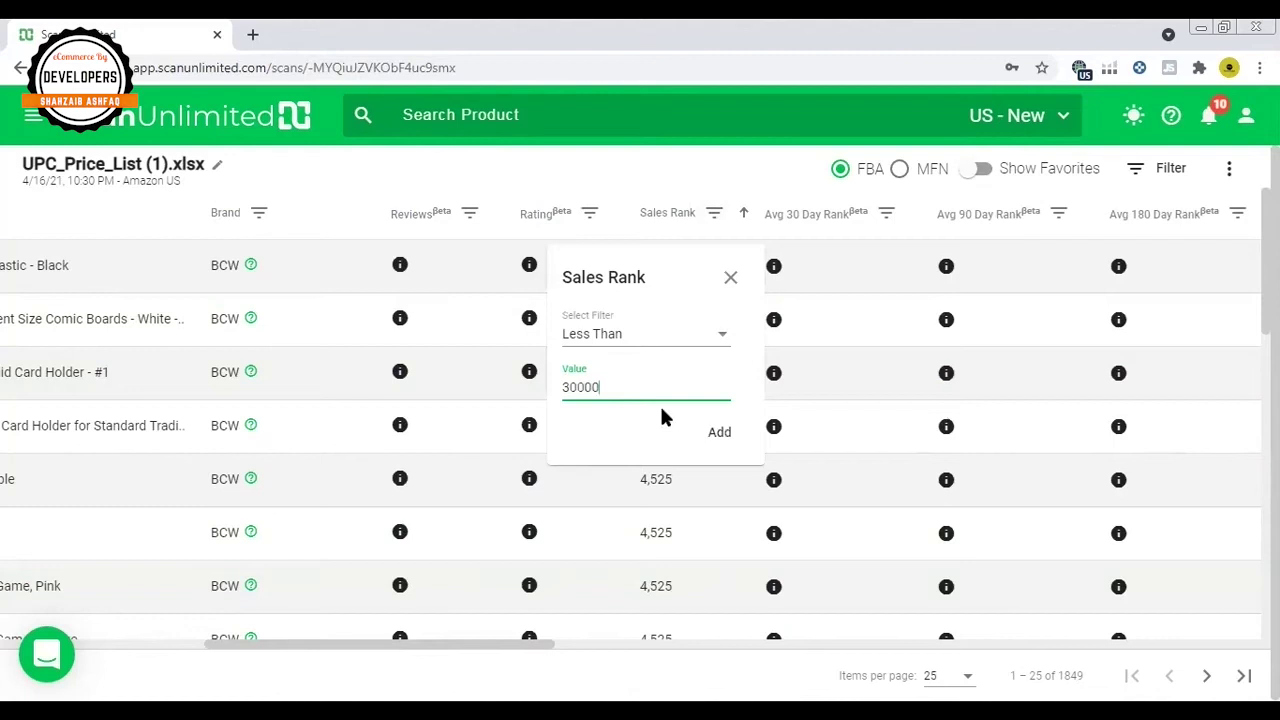
pyautogui.click(716, 436)
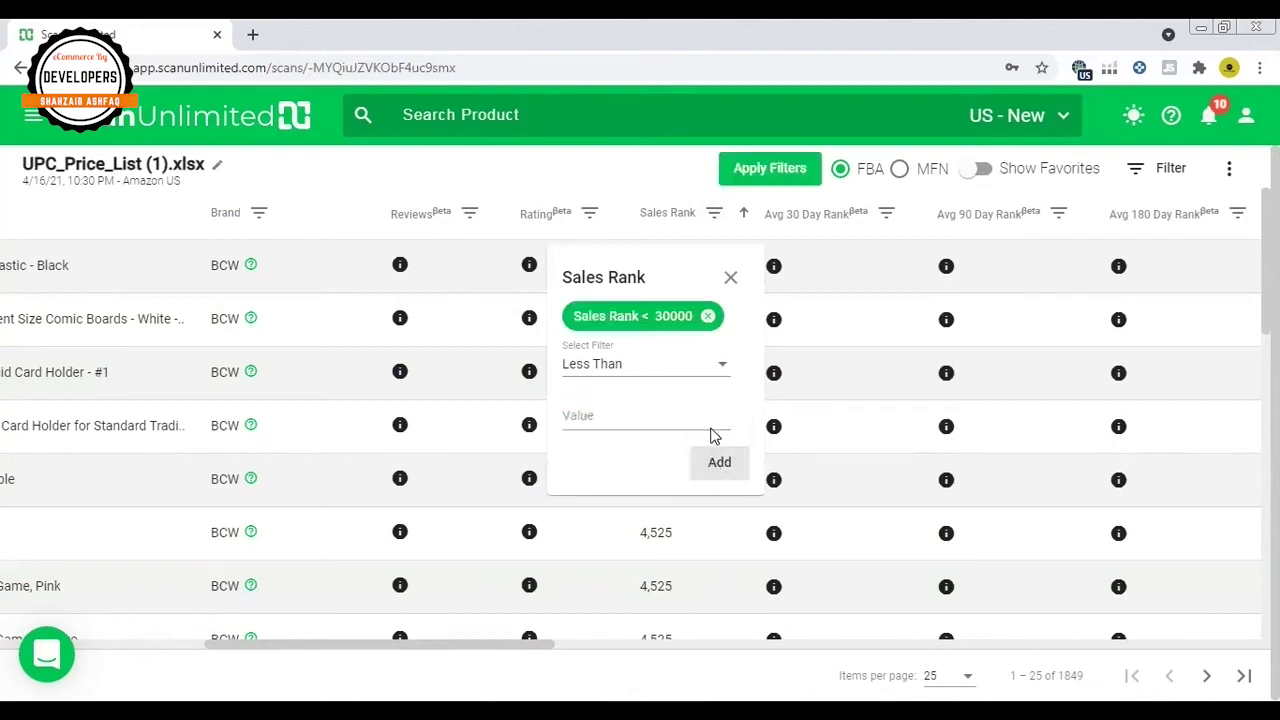
pyautogui.click(757, 172)
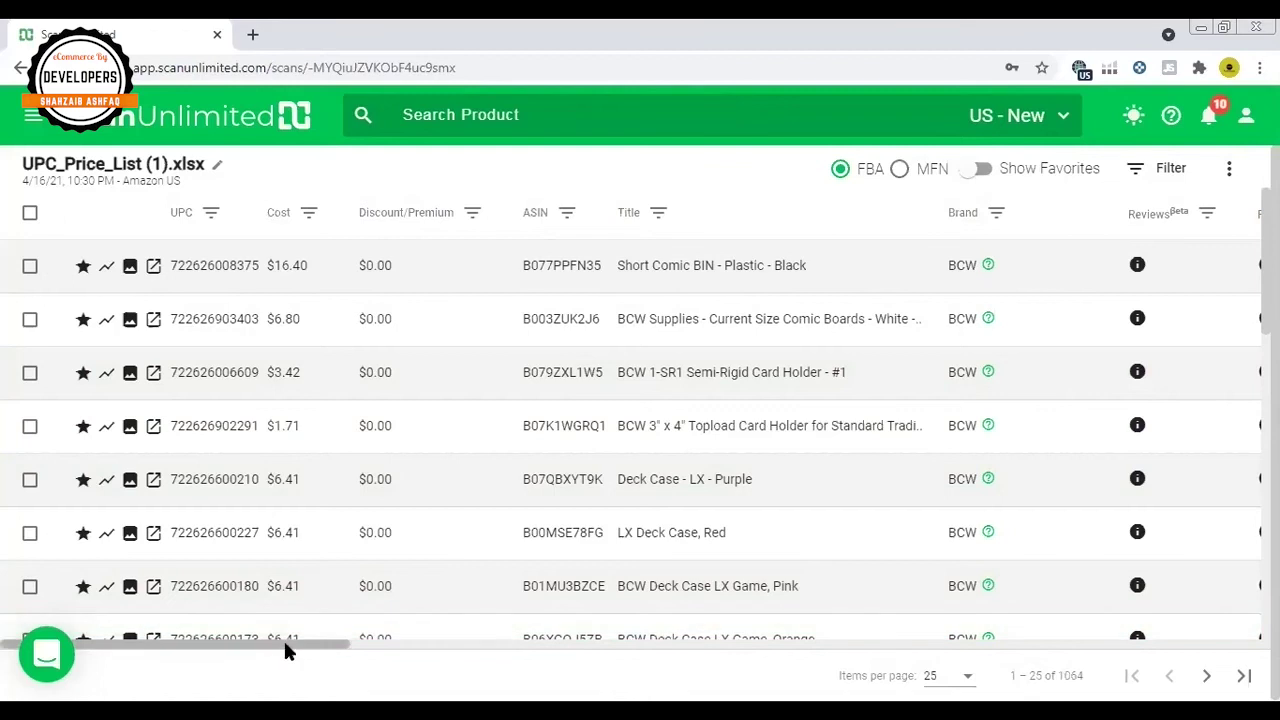
# - Filter the scan results to products with a price greater than $14
pyautogui.moveTo(289, 651); pyautogui.dragTo(670, 676)
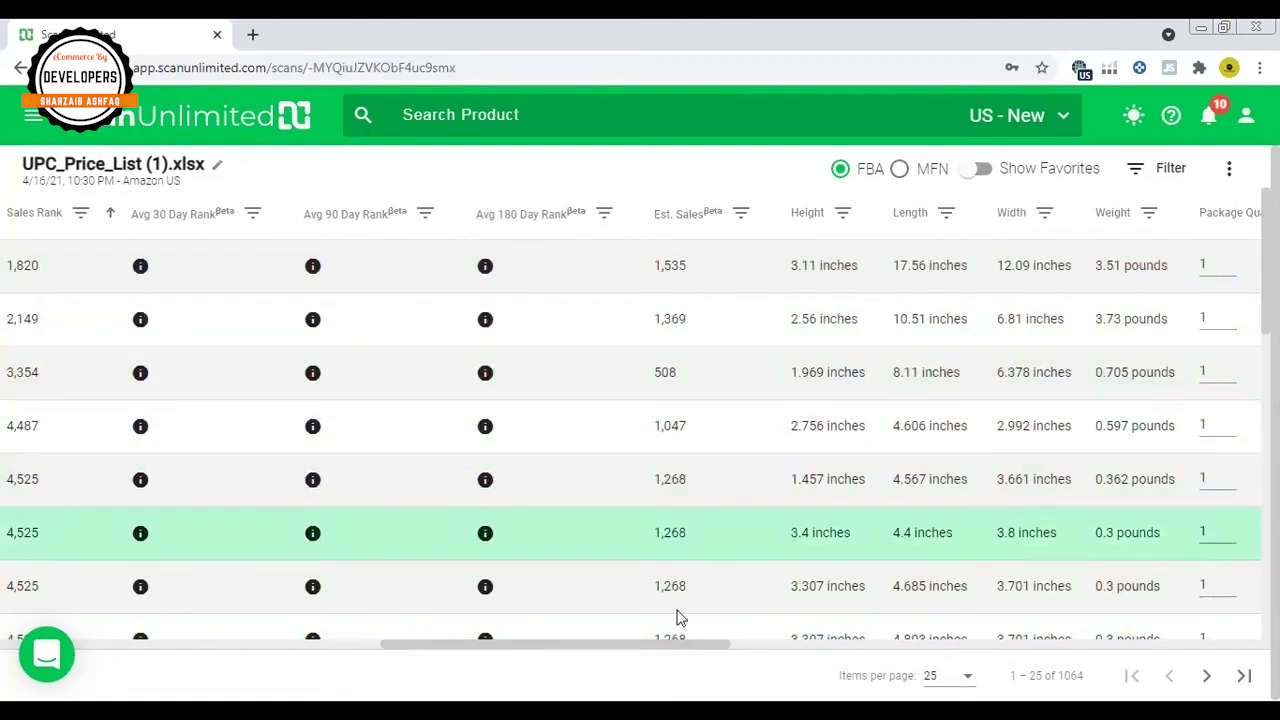
pyautogui.moveTo(658, 643); pyautogui.dragTo(817, 663)
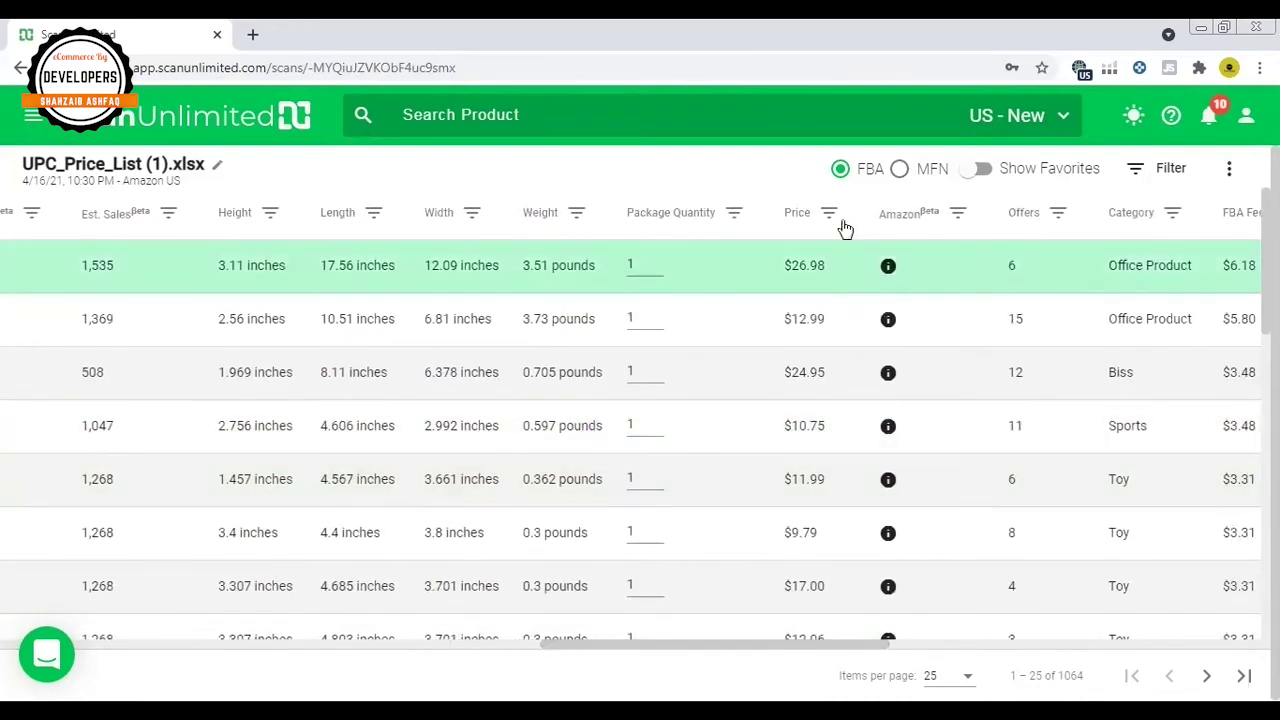
pyautogui.click(829, 214)
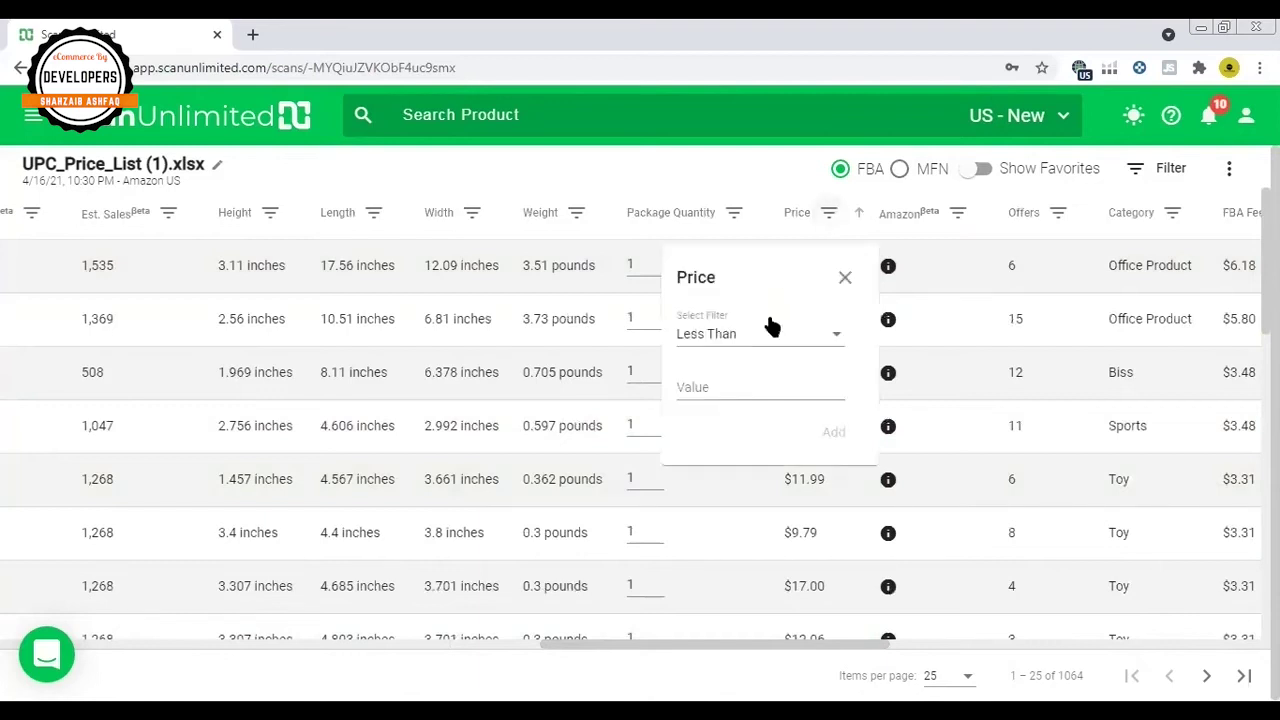
pyautogui.click(770, 337)
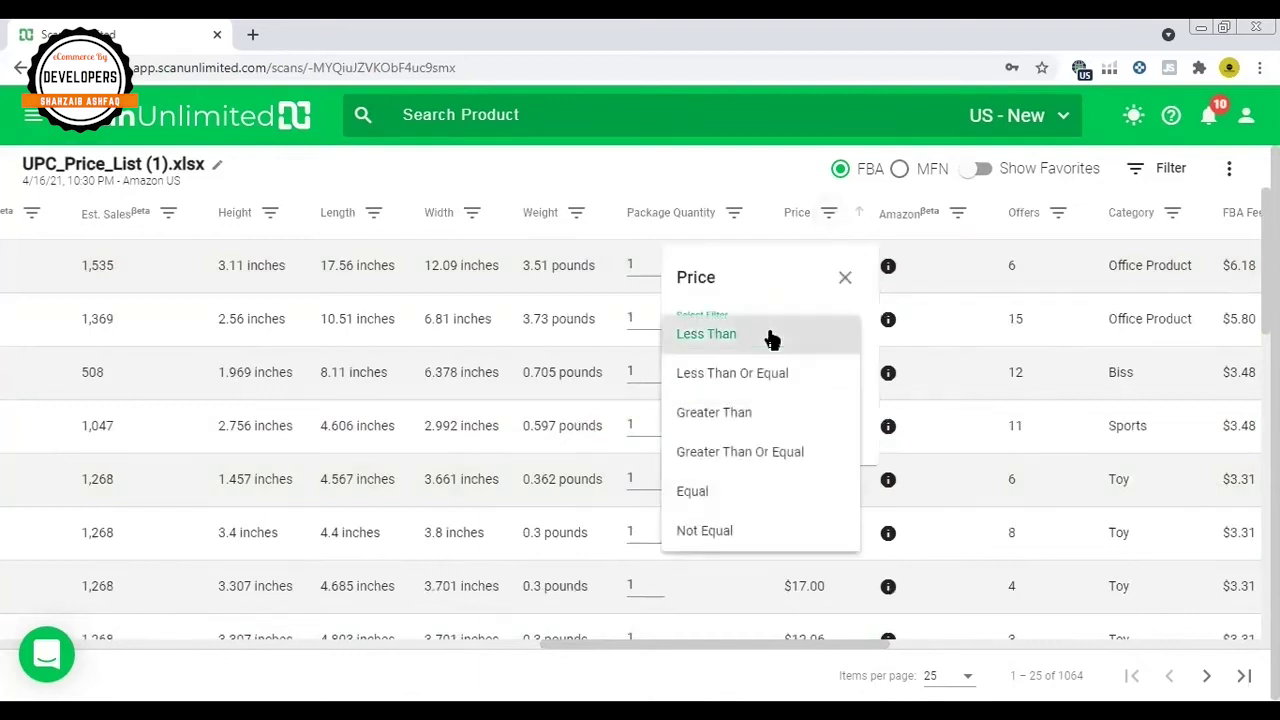
pyautogui.click(745, 416)
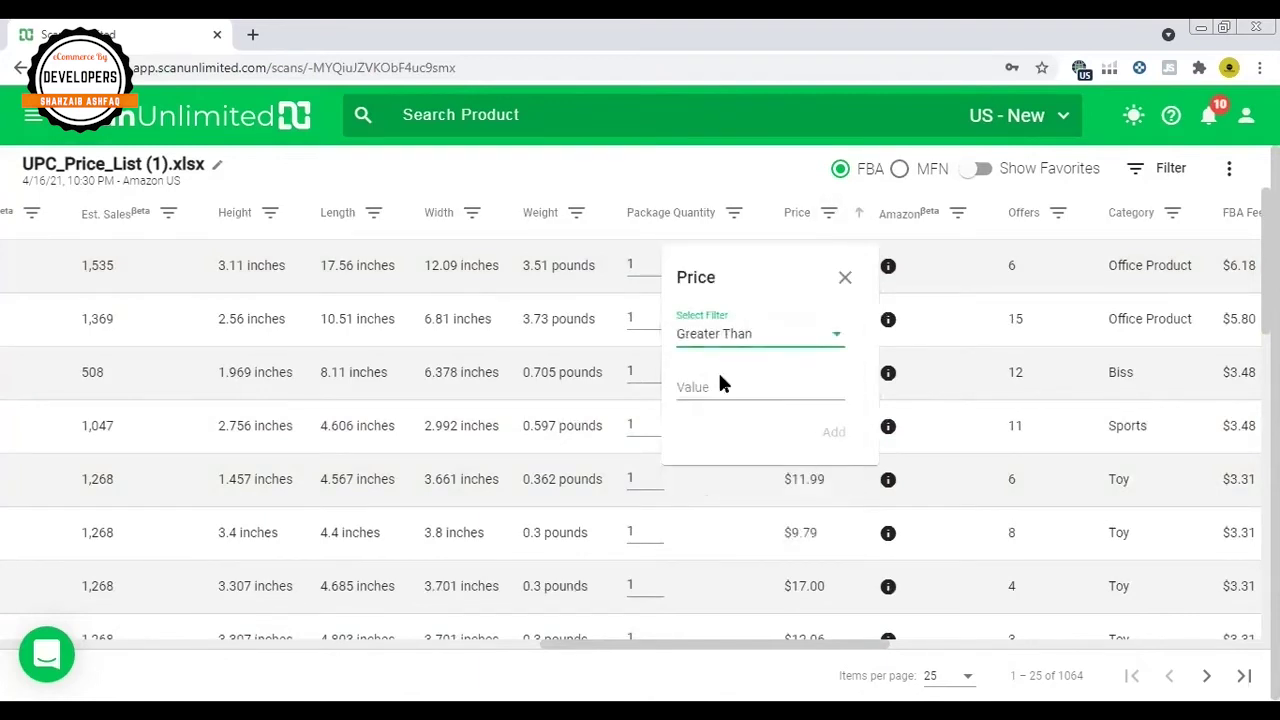
pyautogui.click(716, 386)
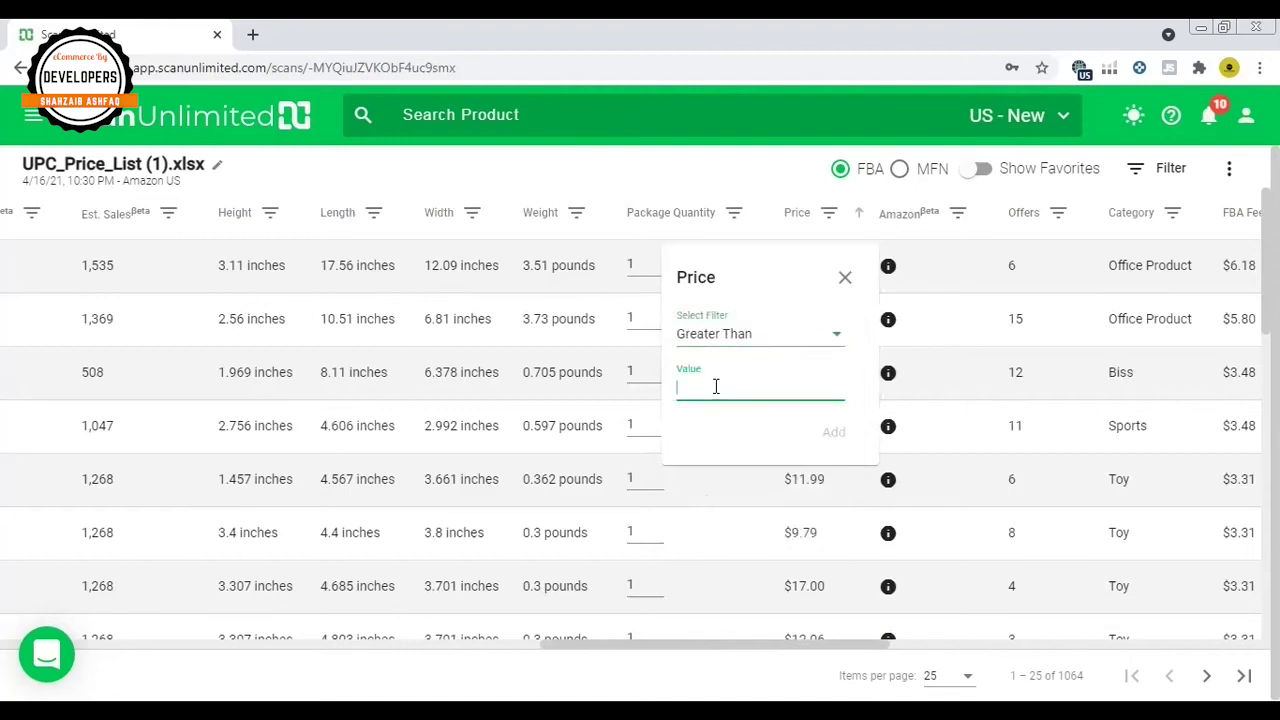
pyautogui.write('14')
pyautogui.click(834, 433)
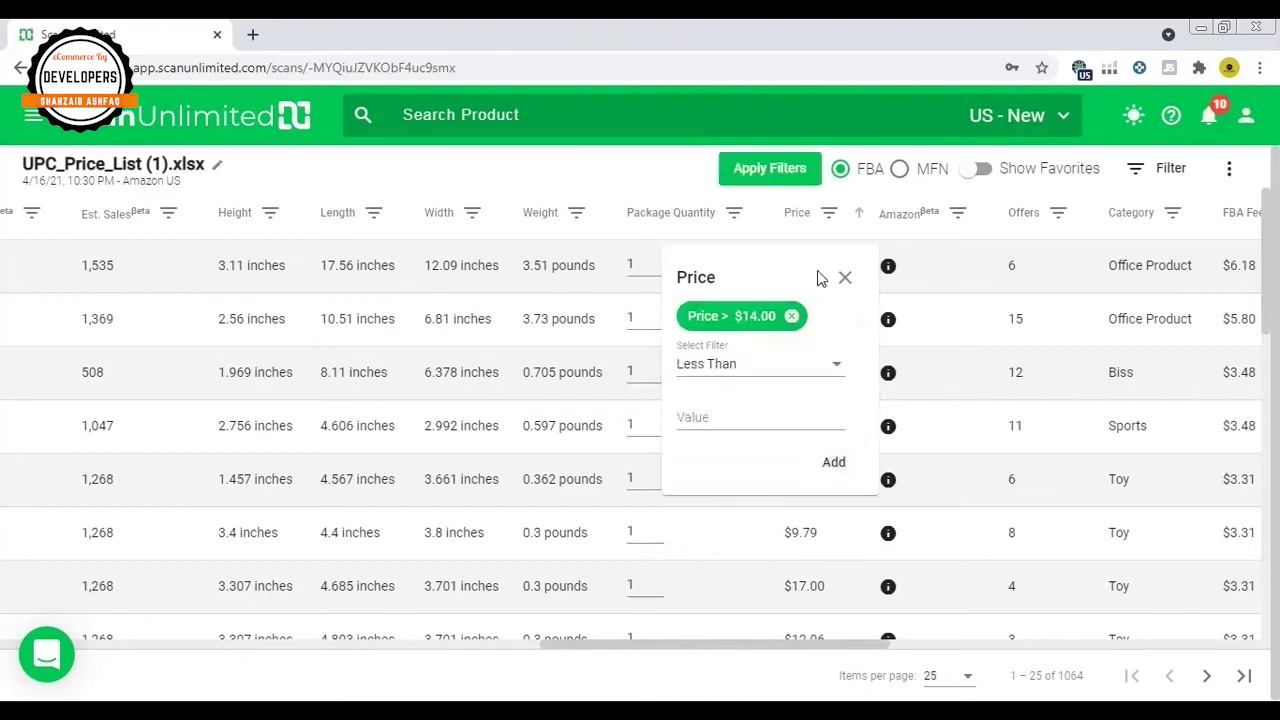
pyautogui.click(754, 168)
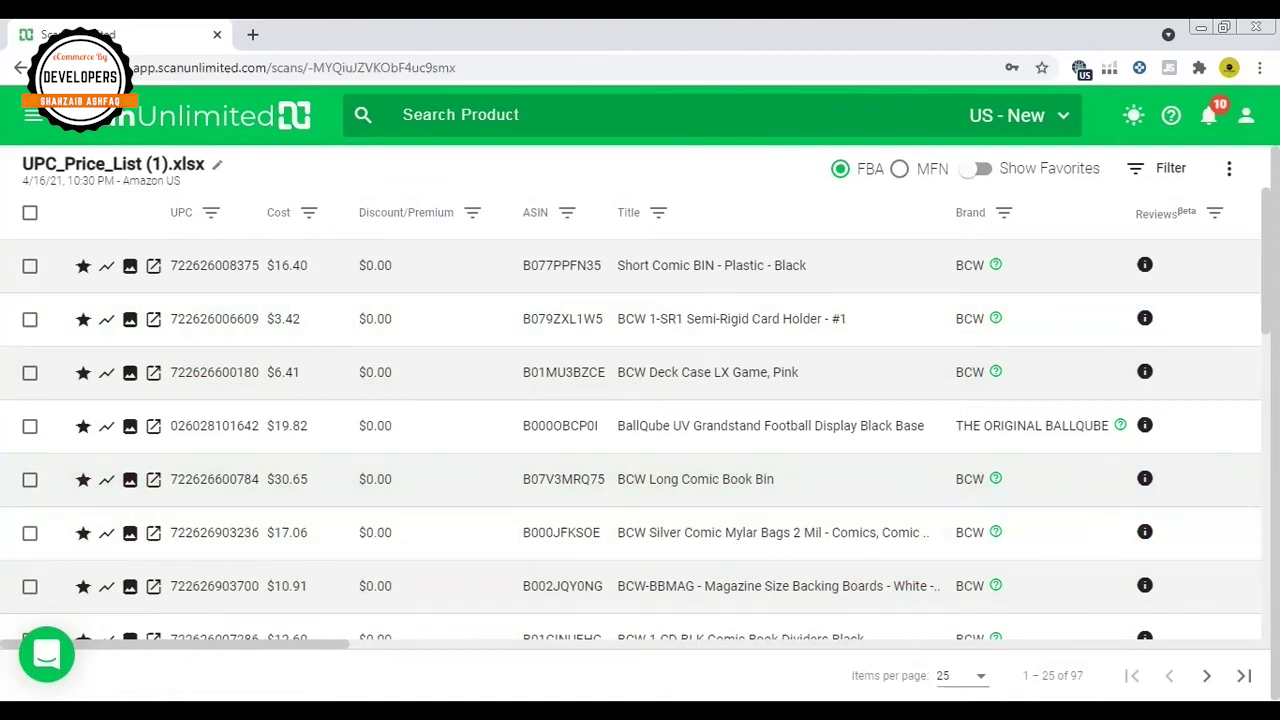
# - Download the filtered scan results as a CSV file and open the downloaded file in Excel
pyautogui.click(1229, 170)
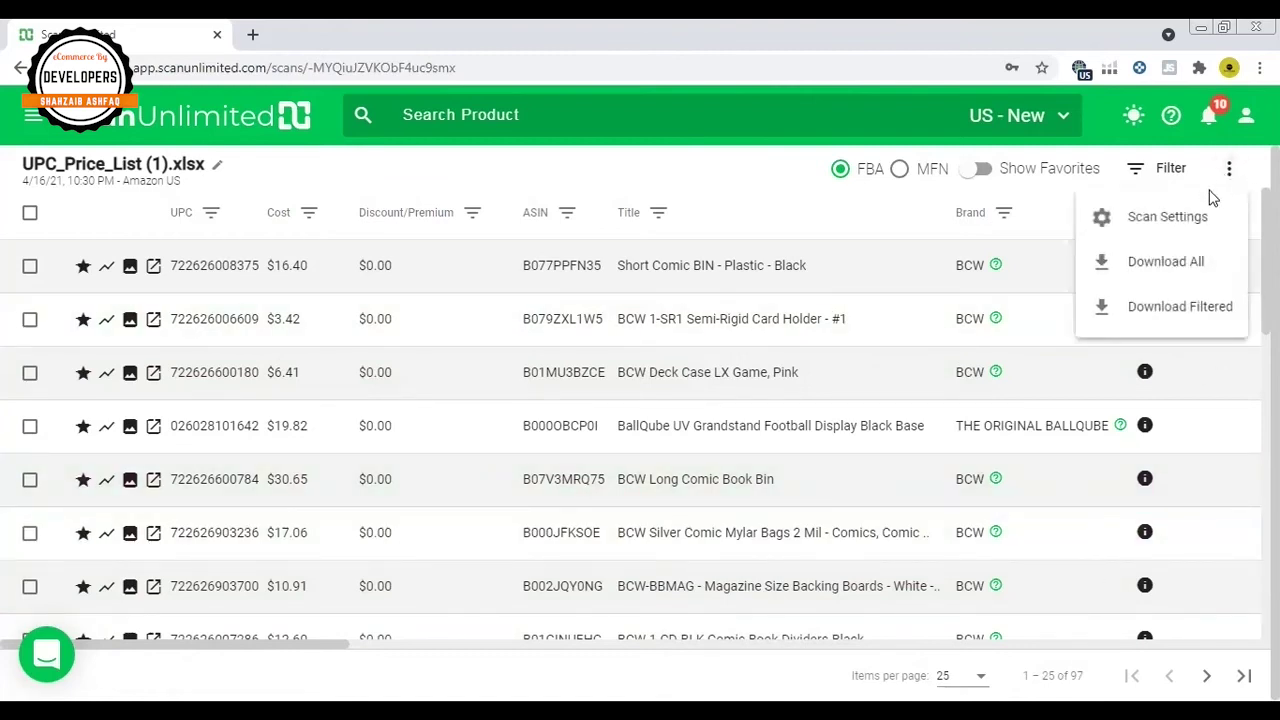
pyautogui.click(1147, 313)
pyautogui.click(816, 460)
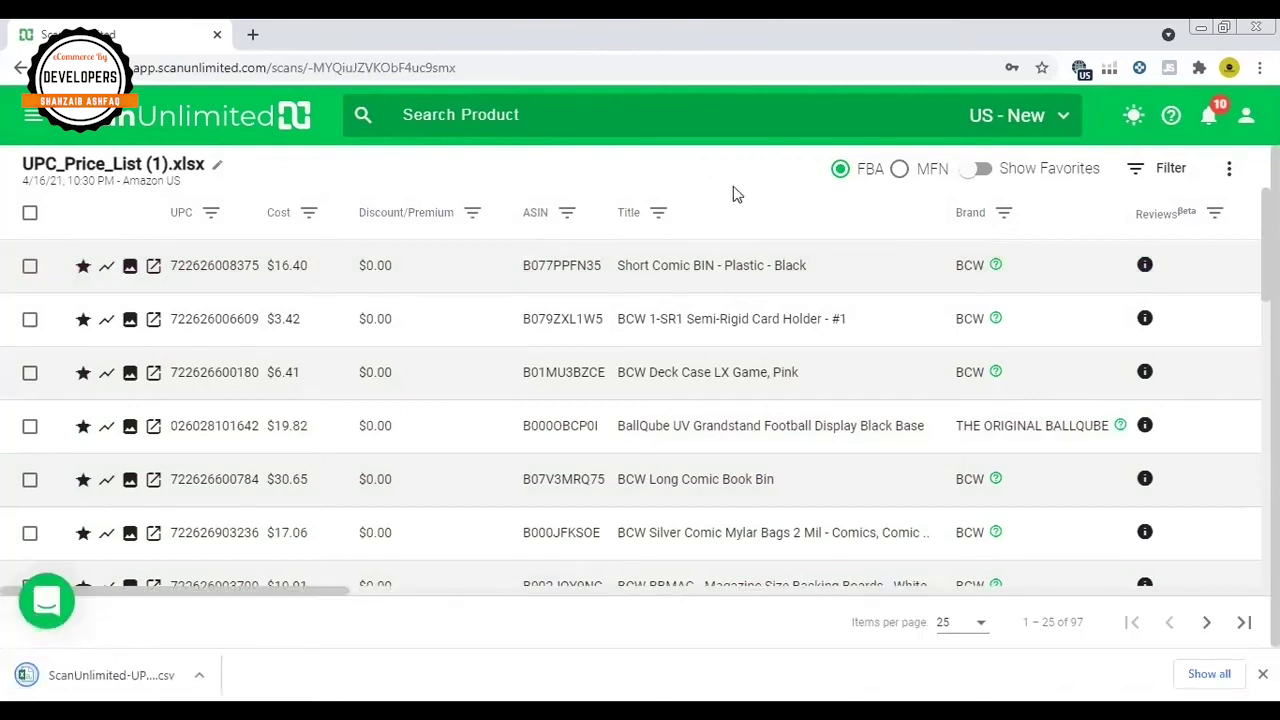
pyautogui.click(88, 676)
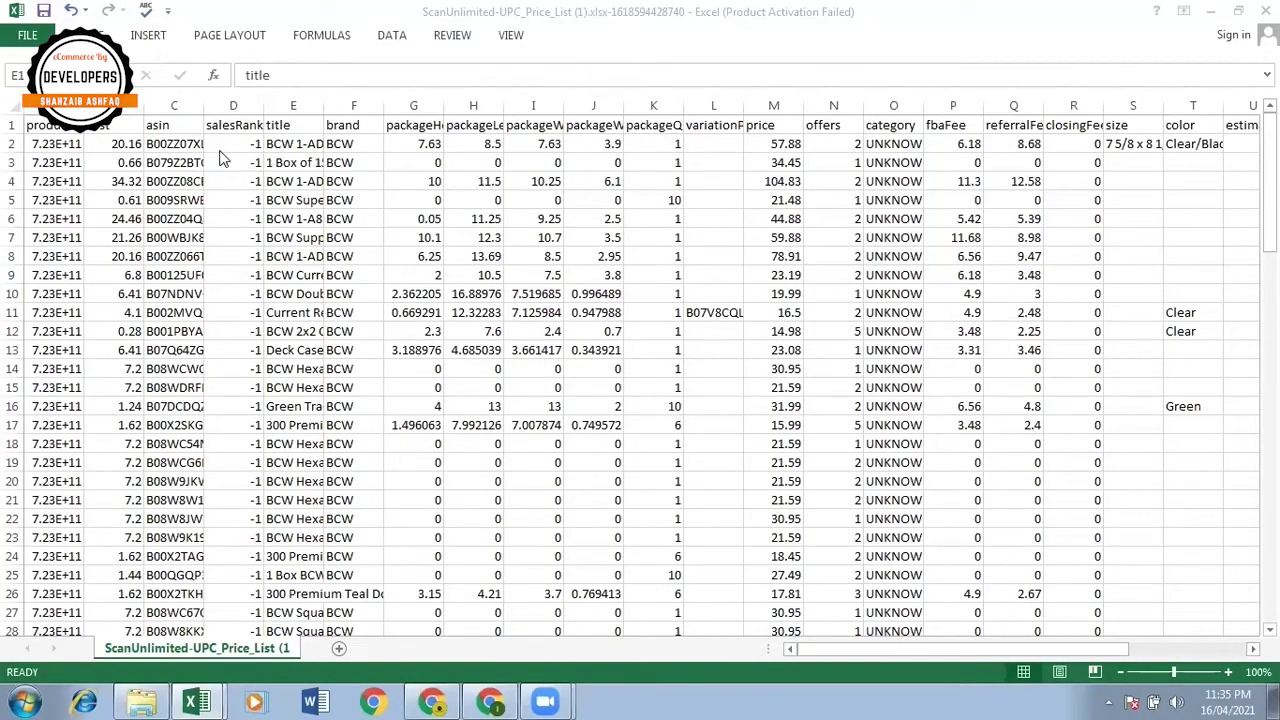
# - Examine the salesRank column to find the last product row with a rank of -1
pyautogui.click(175, 145)
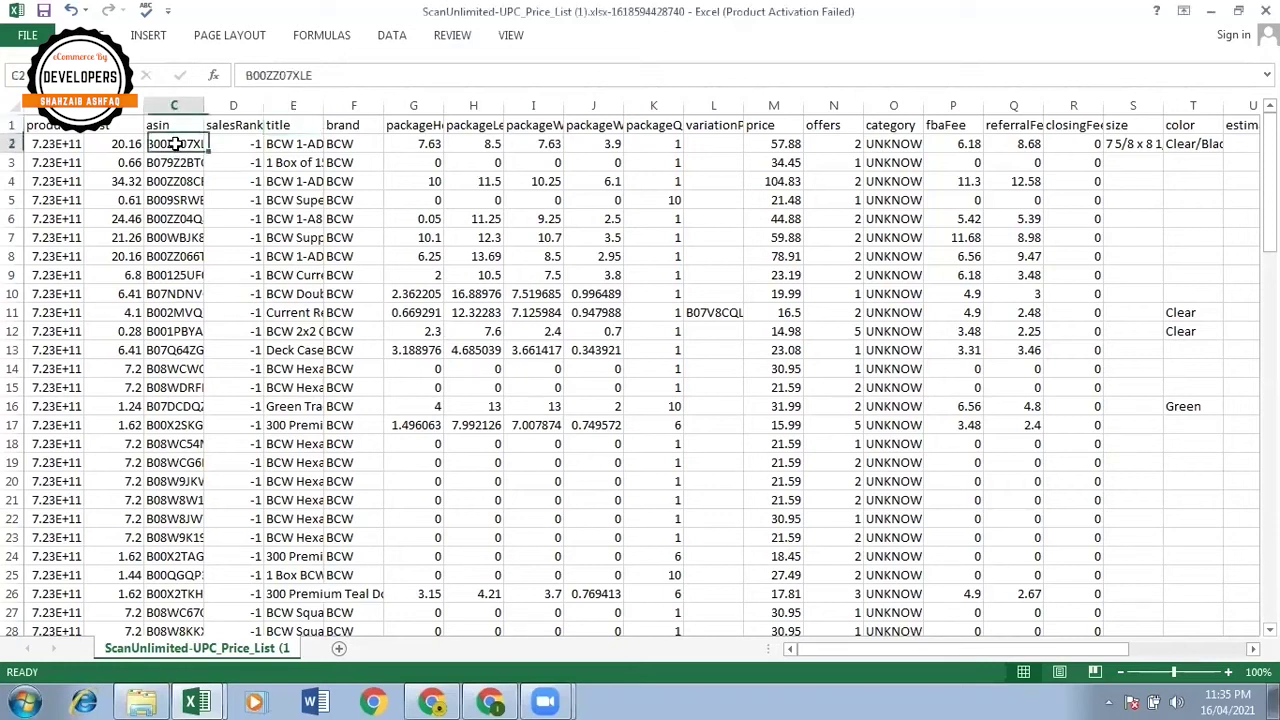
pyautogui.click(231, 144)
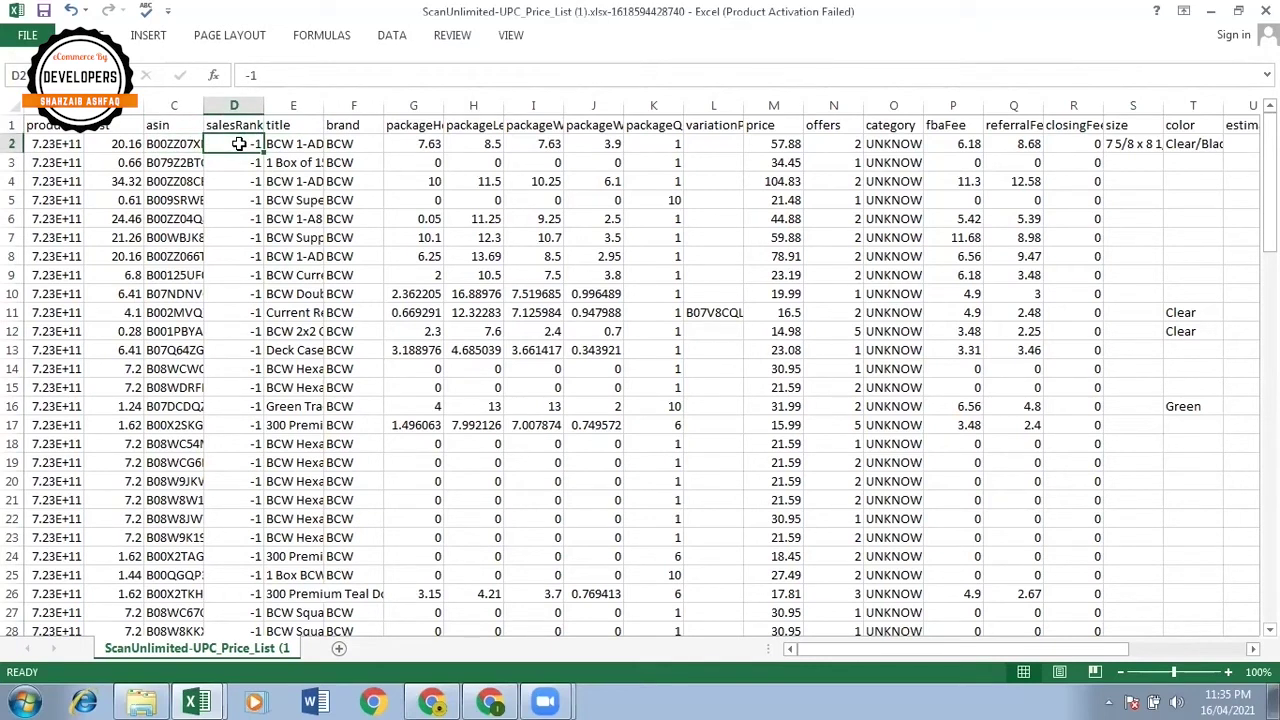
pyautogui.press('Down')
pyautogui.press('Down')
pyautogui.press('Down')
pyautogui.press('Down')
pyautogui.press('Down')
pyautogui.press('Down')
pyautogui.press('Down')
pyautogui.press('Down')
pyautogui.press('Down')
pyautogui.press('Down')
pyautogui.press('Down')
pyautogui.press('Down')
pyautogui.press('Down')
pyautogui.press('Down')
pyautogui.press('Down')
pyautogui.press('Down')
pyautogui.press('Down')
pyautogui.press('Down')
pyautogui.press('Down')
pyautogui.press('Down')
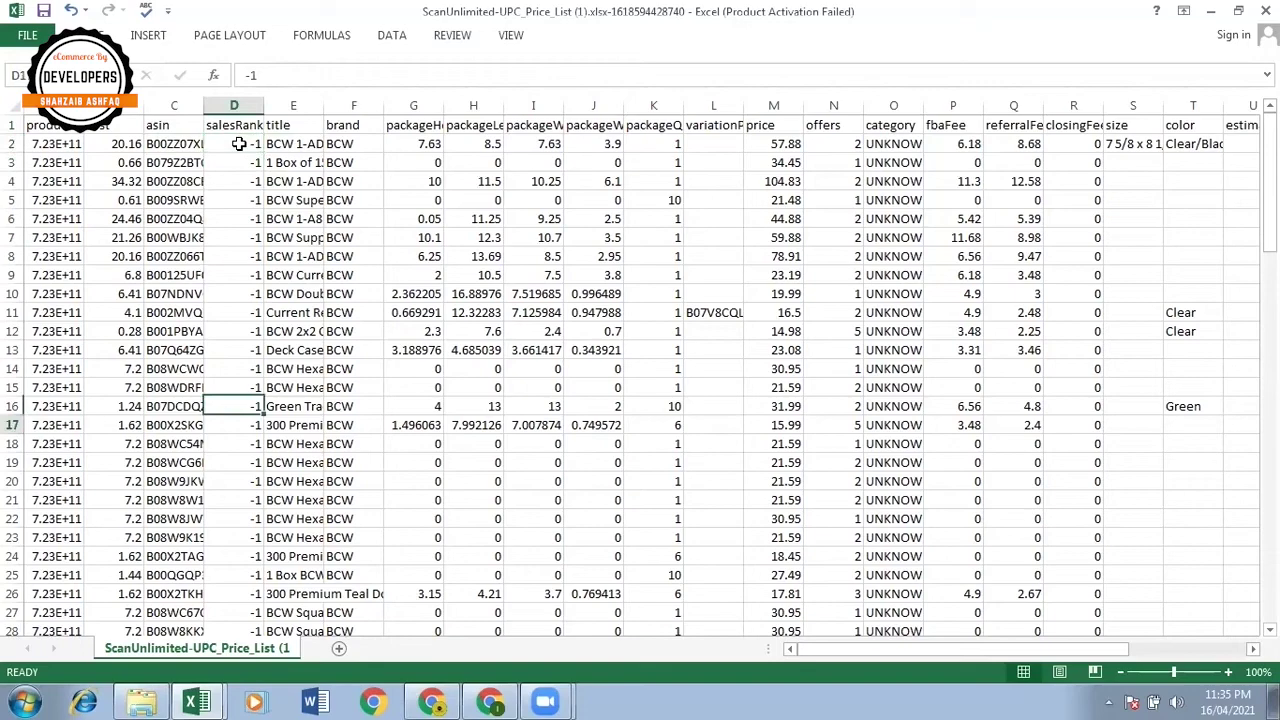
pyautogui.press('Down')
pyautogui.press('Down')
pyautogui.press('Down')
pyautogui.press('Down')
pyautogui.press('Down')
pyautogui.press('Down')
pyautogui.press('Down')
pyautogui.press('Down')
pyautogui.press('Down')
pyautogui.press('Down')
pyautogui.press('Down')
pyautogui.press('Down')
pyautogui.press('Down')
pyautogui.press('Down')
pyautogui.press('Down')
pyautogui.press('Down')
pyautogui.press('Down')
pyautogui.press('Down')
pyautogui.press('Down')
pyautogui.press('Down')
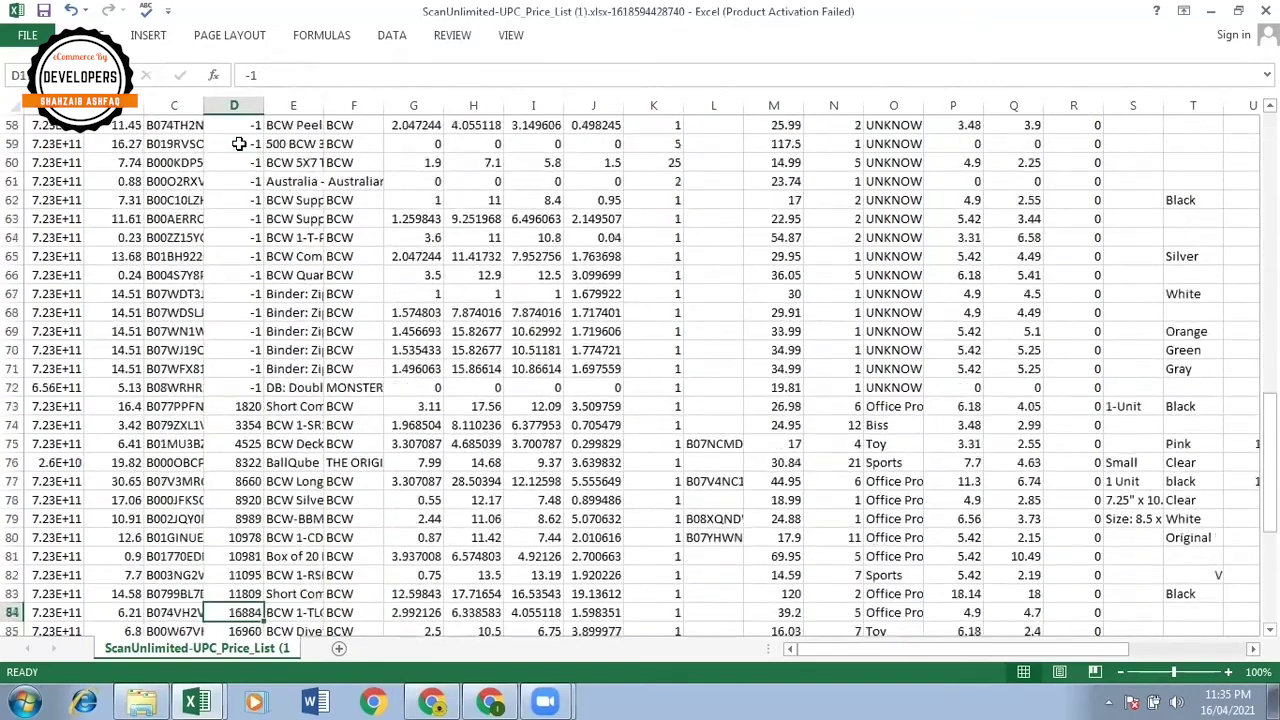
pyautogui.press('Up')
pyautogui.press('Up')
pyautogui.press('Up')
pyautogui.press('Up')
pyautogui.press('Up')
pyautogui.press('Up')
pyautogui.press('Up')
pyautogui.press('Up')
pyautogui.press('Up')
pyautogui.press('Up')
pyautogui.press('Up')
pyautogui.press('Up')
pyautogui.press('Up')
pyautogui.press('Up')
pyautogui.press('Up')
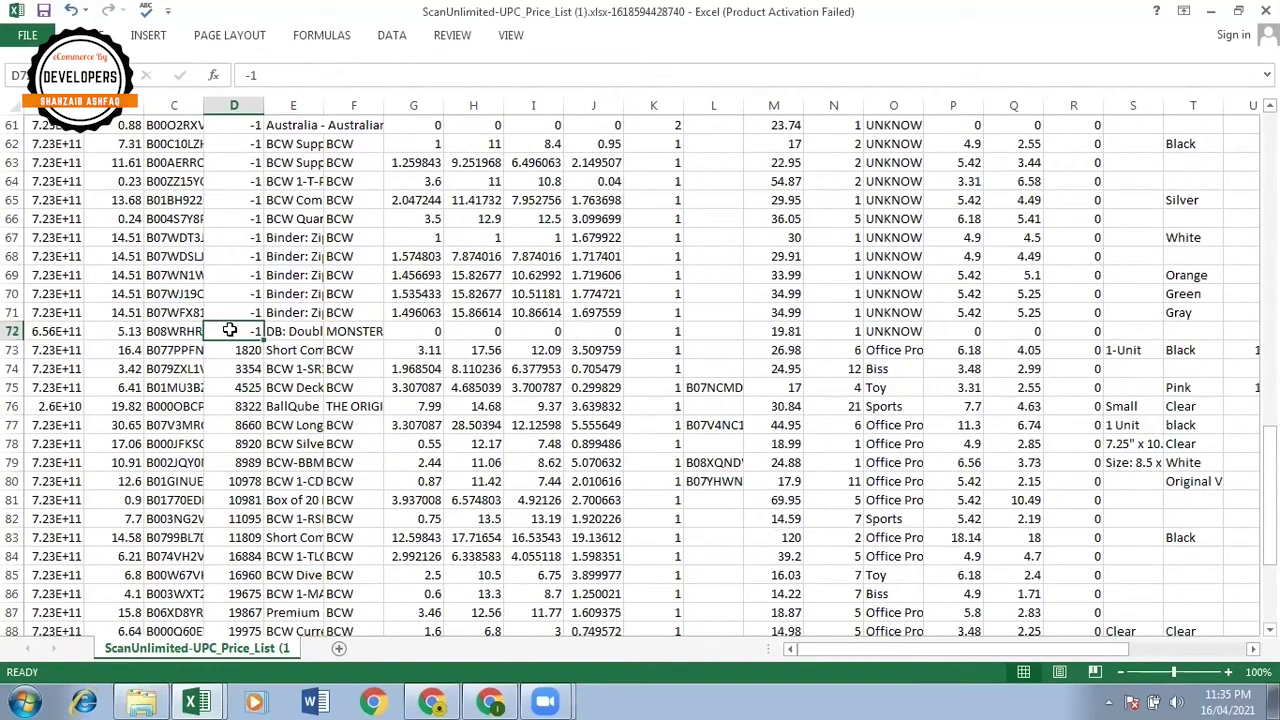
# - Delete the entire rows 2 to 72, the products with a salesRank of -1
pyautogui.moveTo(229, 331); pyautogui.dragTo(233, 144)
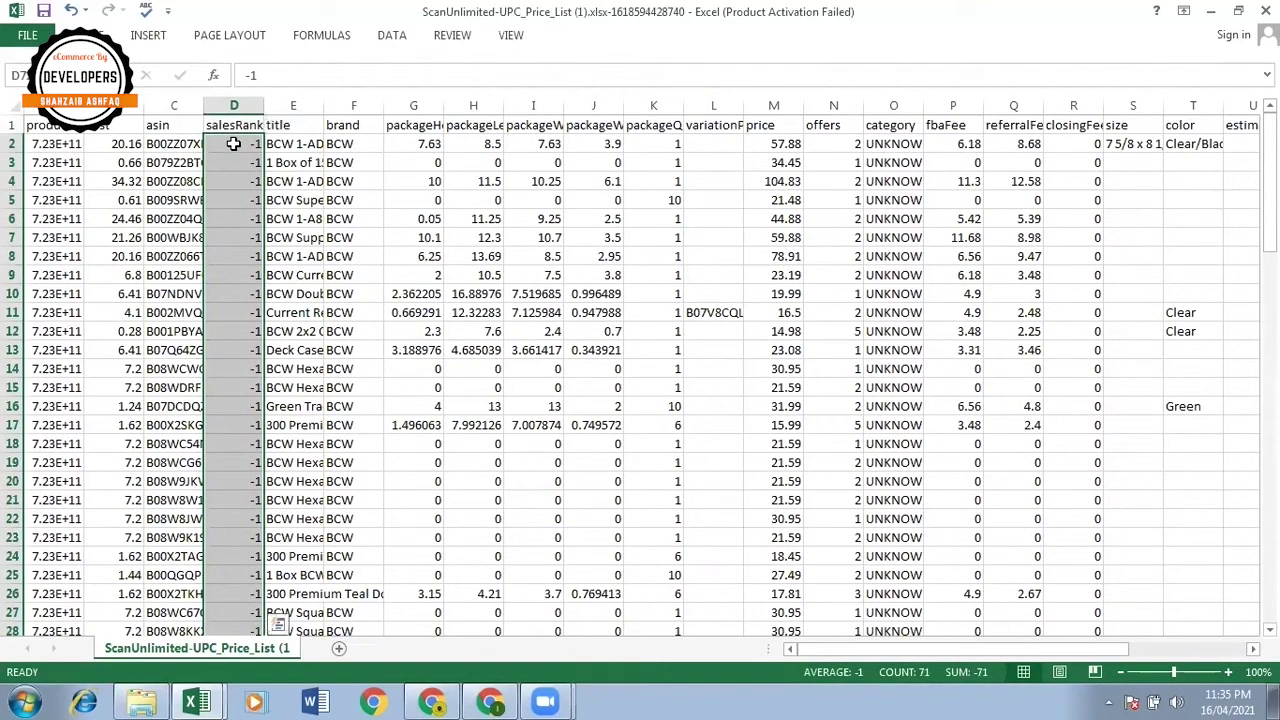
pyautogui.rightClick(235, 147)
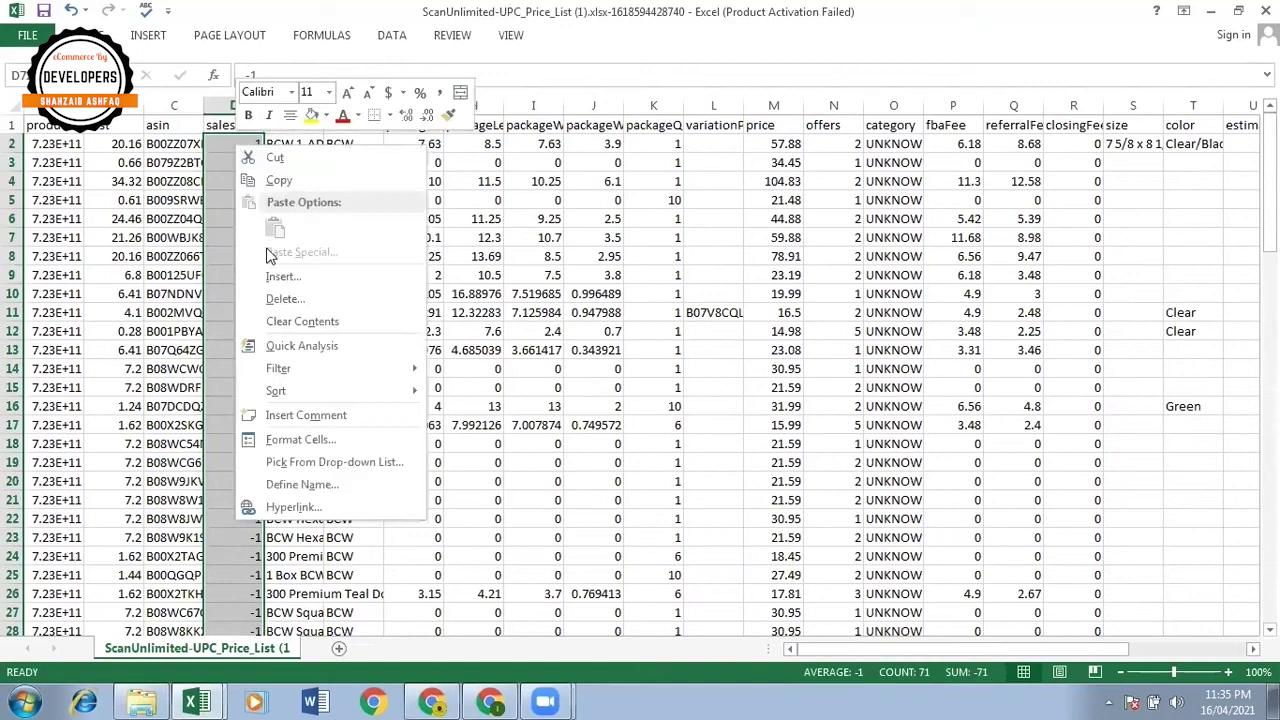
pyautogui.click(281, 300)
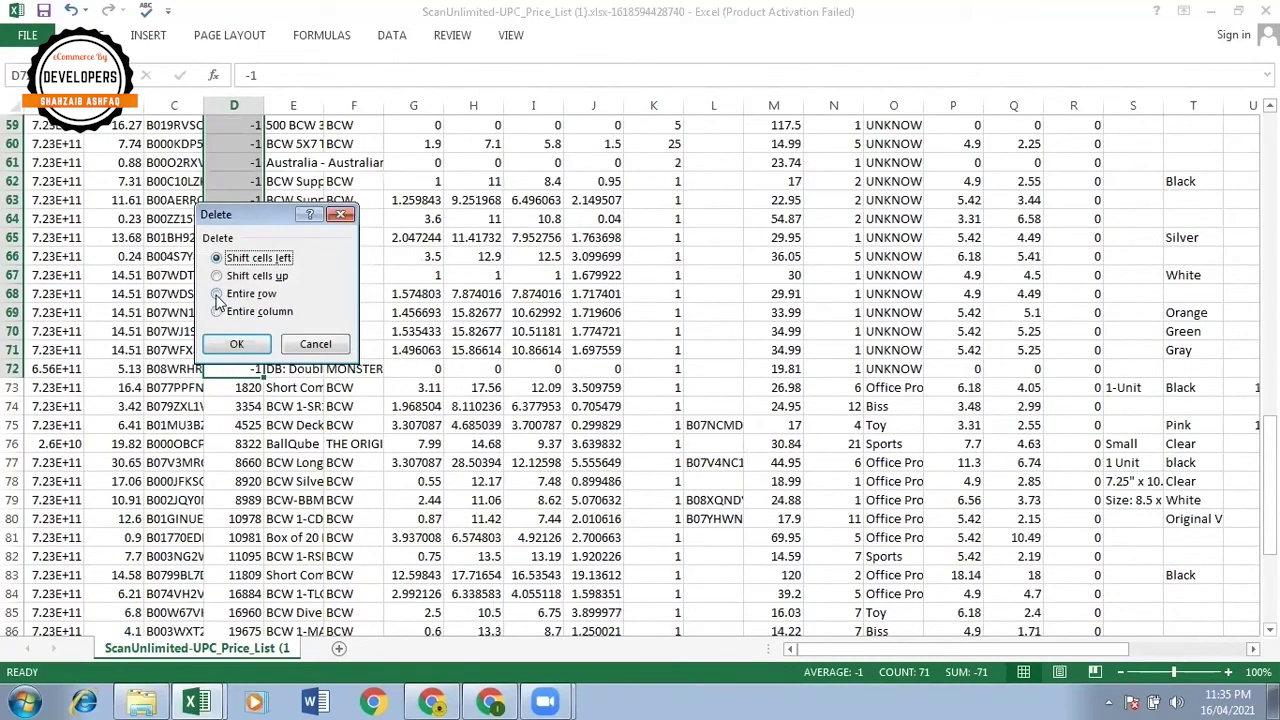
pyautogui.click(217, 294)
pyautogui.click(234, 344)
pyautogui.scroll(1, 228, 340)
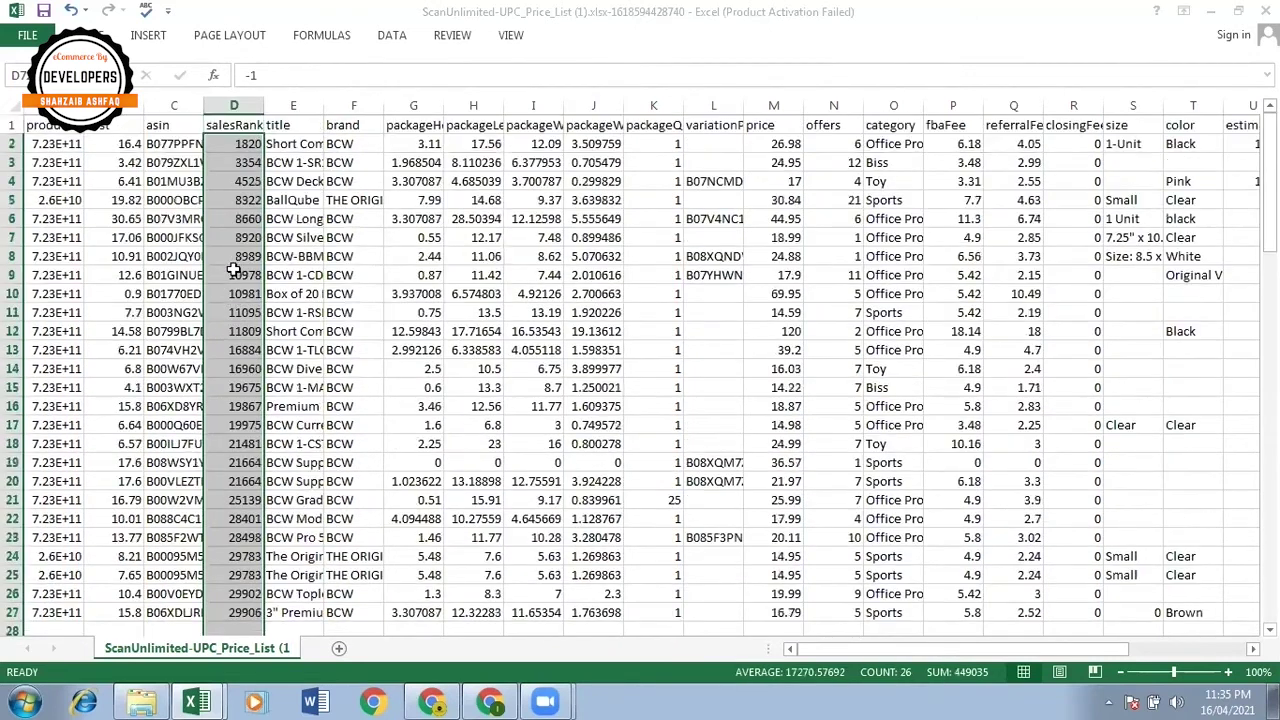
# - Review the remaining salesRank values down to the end of the list and return to the column header
pyautogui.click(236, 255)
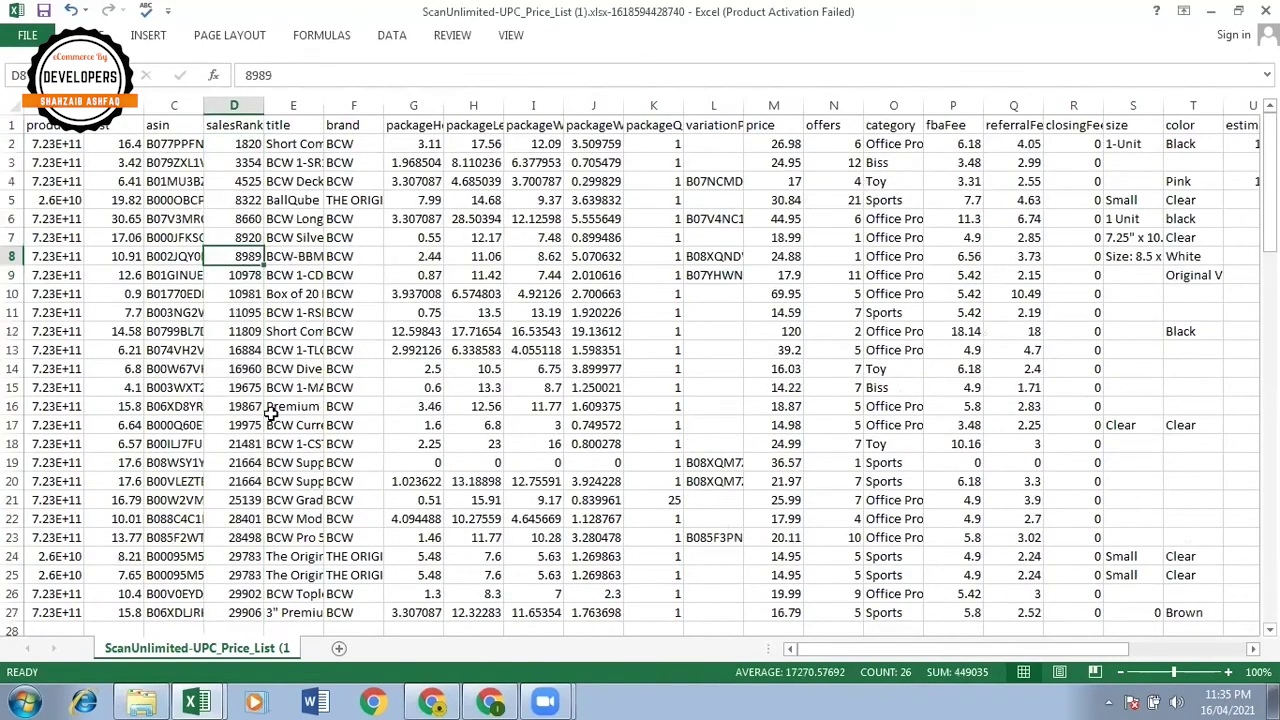
pyautogui.click(250, 517)
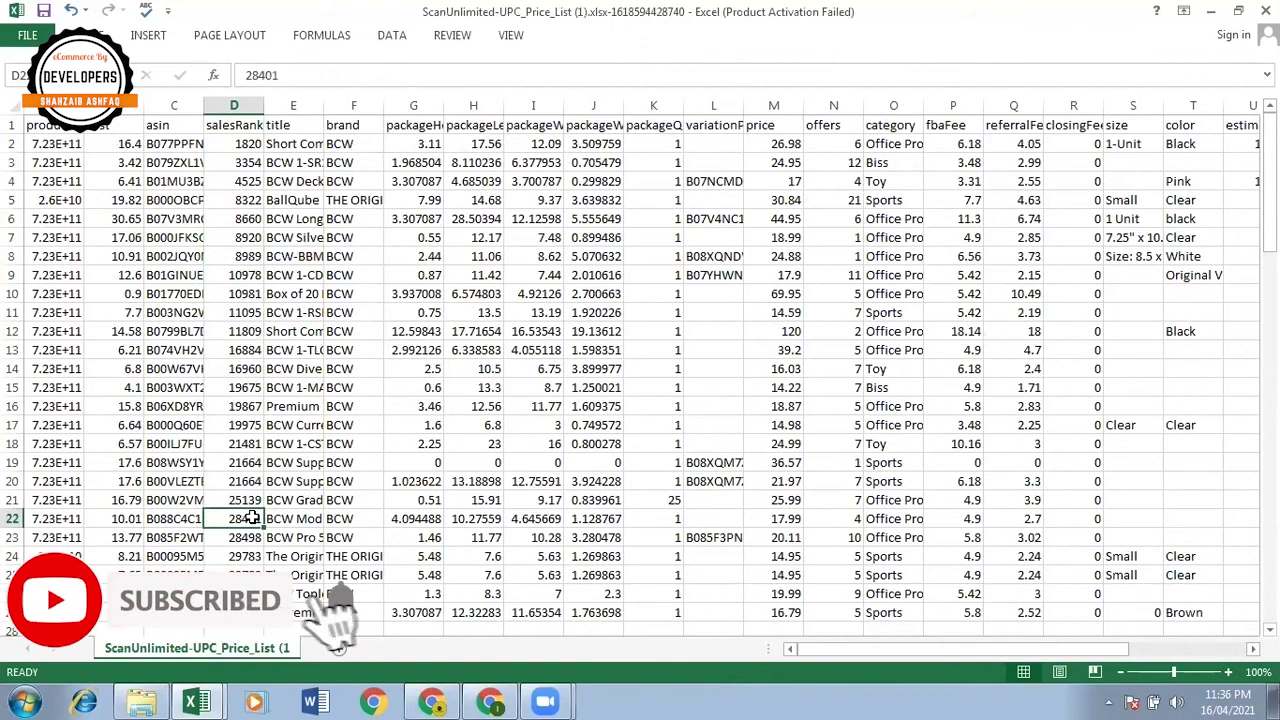
pyautogui.press('Down')
pyautogui.press('Down')
pyautogui.press('Down')
pyautogui.press('Down')
pyautogui.press('Down')
pyautogui.press('Down')
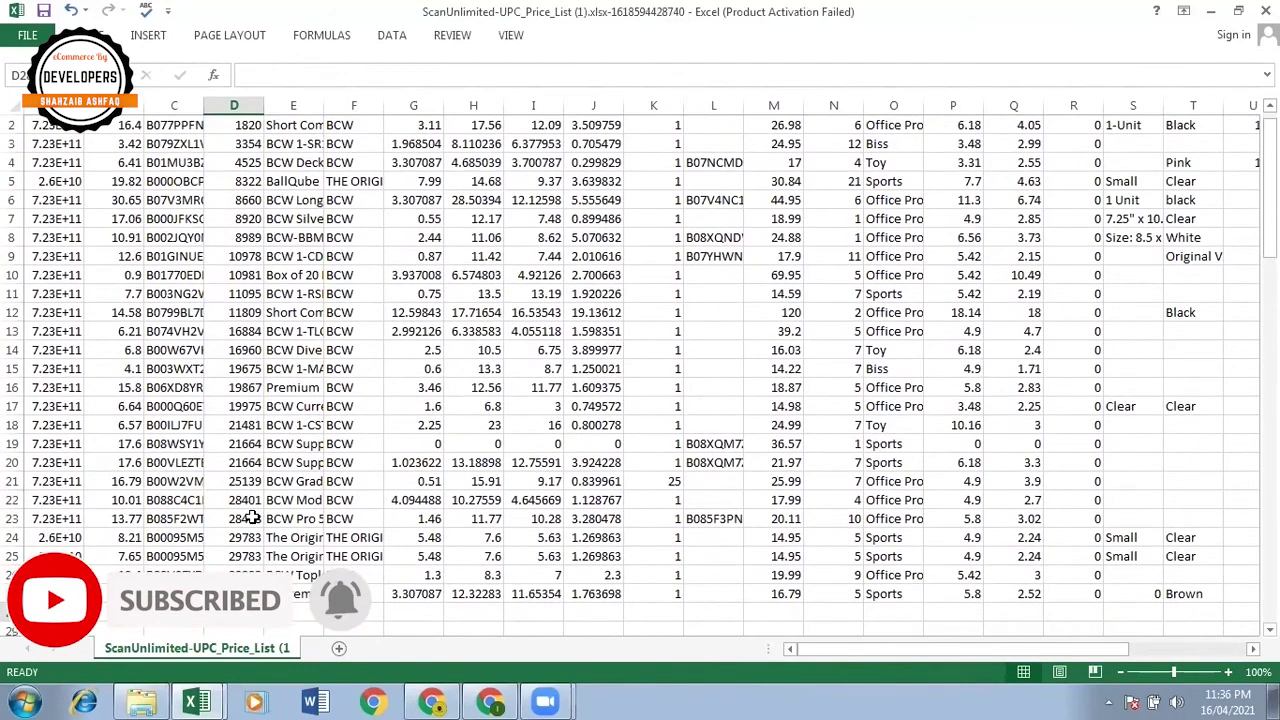
pyautogui.press('Up')
pyautogui.press('Up')
pyautogui.press('Up')
pyautogui.press('Up')
pyautogui.press('Up')
pyautogui.press('Up')
pyautogui.press('Up')
pyautogui.press('Up')
pyautogui.press('Up')
pyautogui.press('Up')
pyautogui.press('Up')
pyautogui.press('Up')
pyautogui.press('Up')
pyautogui.press('Up')
pyautogui.press('Up')
pyautogui.press('Up')
pyautogui.press('Up')
pyautogui.press('Up')
pyautogui.press('Up')
pyautogui.press('Up')
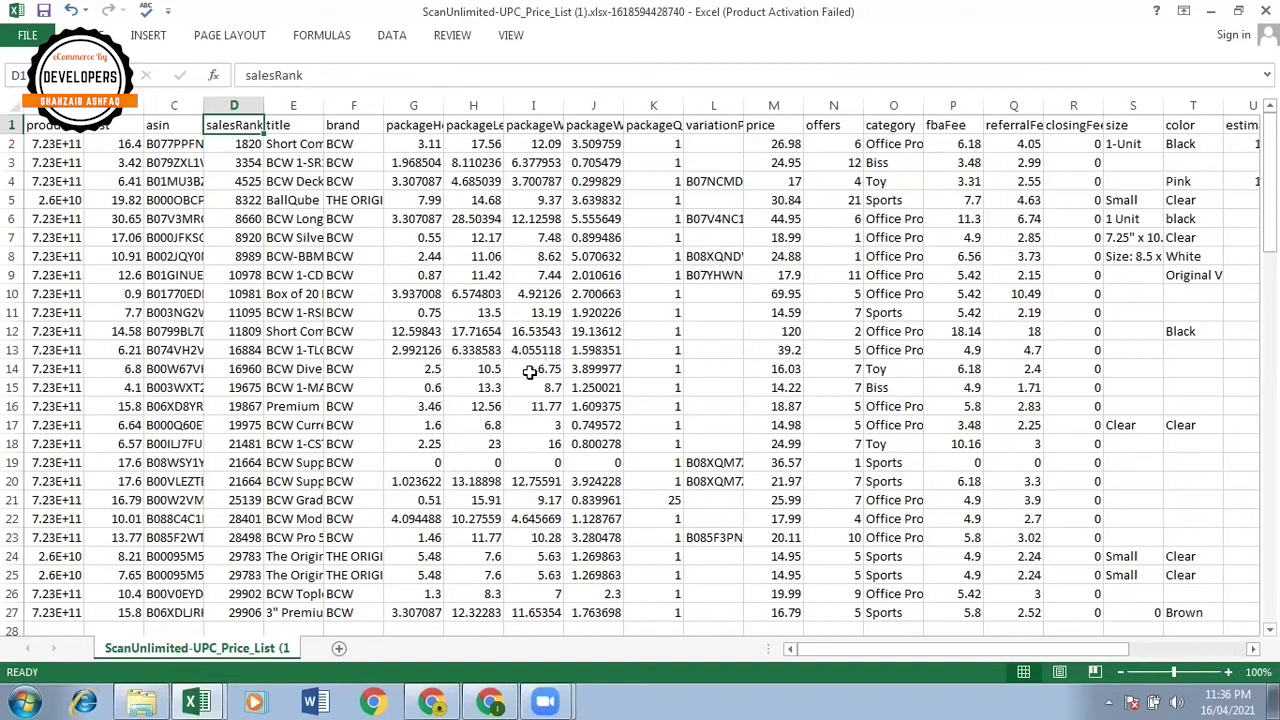
pyautogui.click(246, 426)
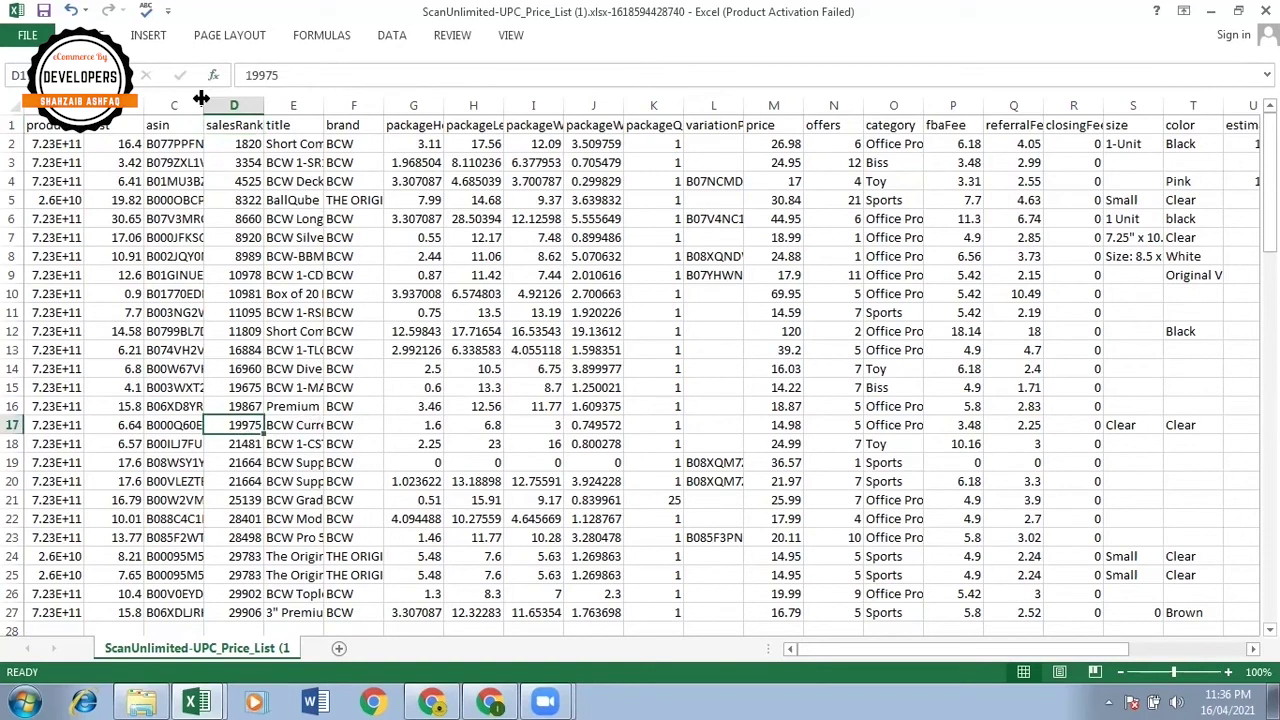
pyautogui.moveTo(204, 105); pyautogui.dragTo(266, 105)
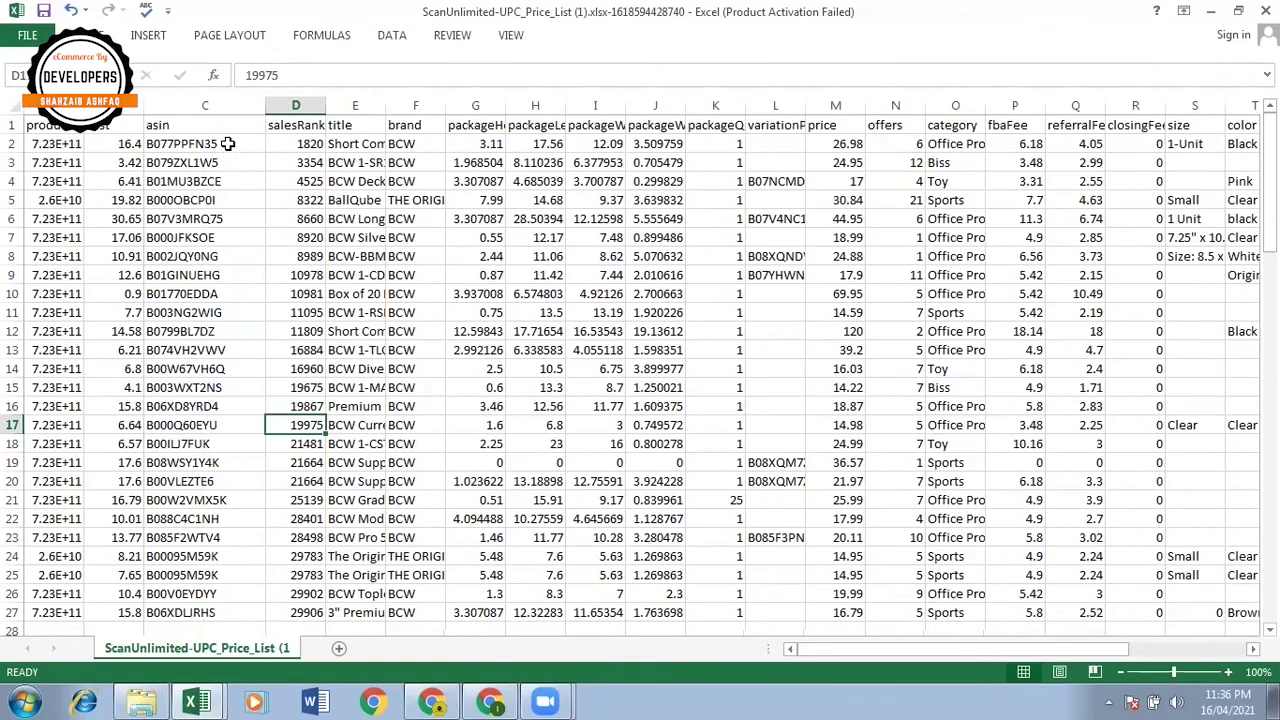
pyautogui.hotkey('ctrl', 'z')
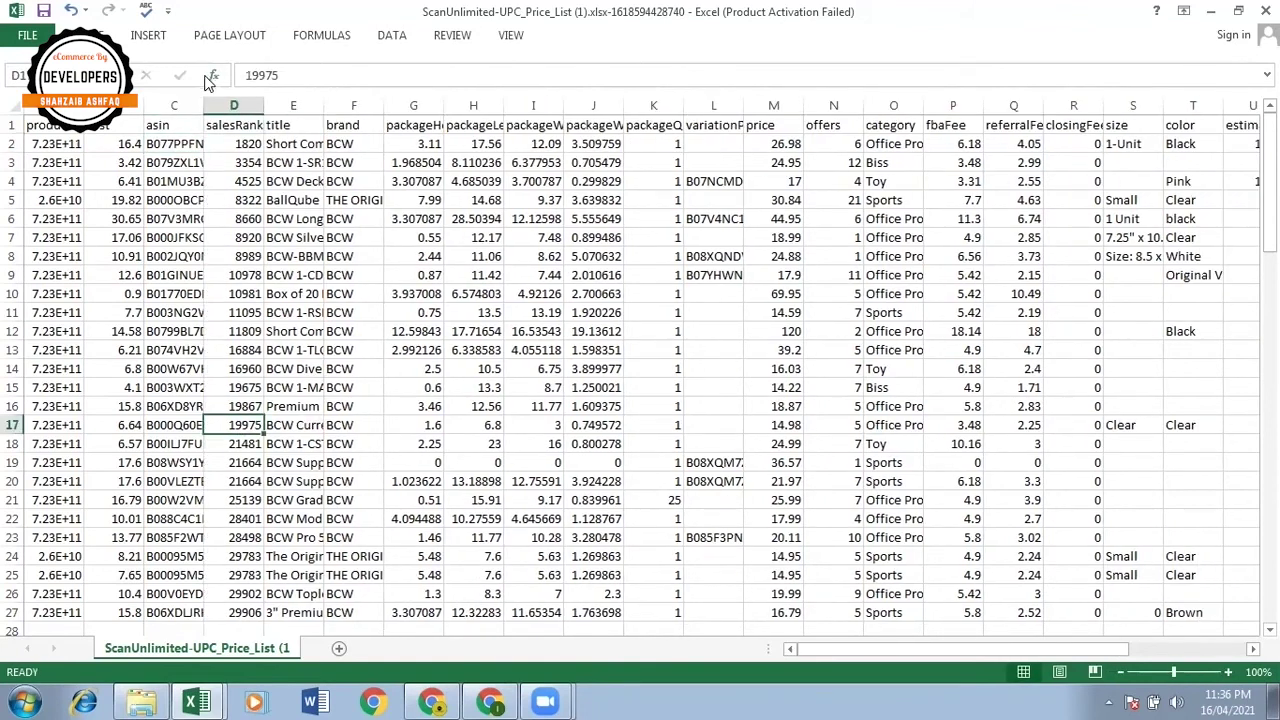
pyautogui.moveTo(201, 105); pyautogui.dragTo(263, 110)
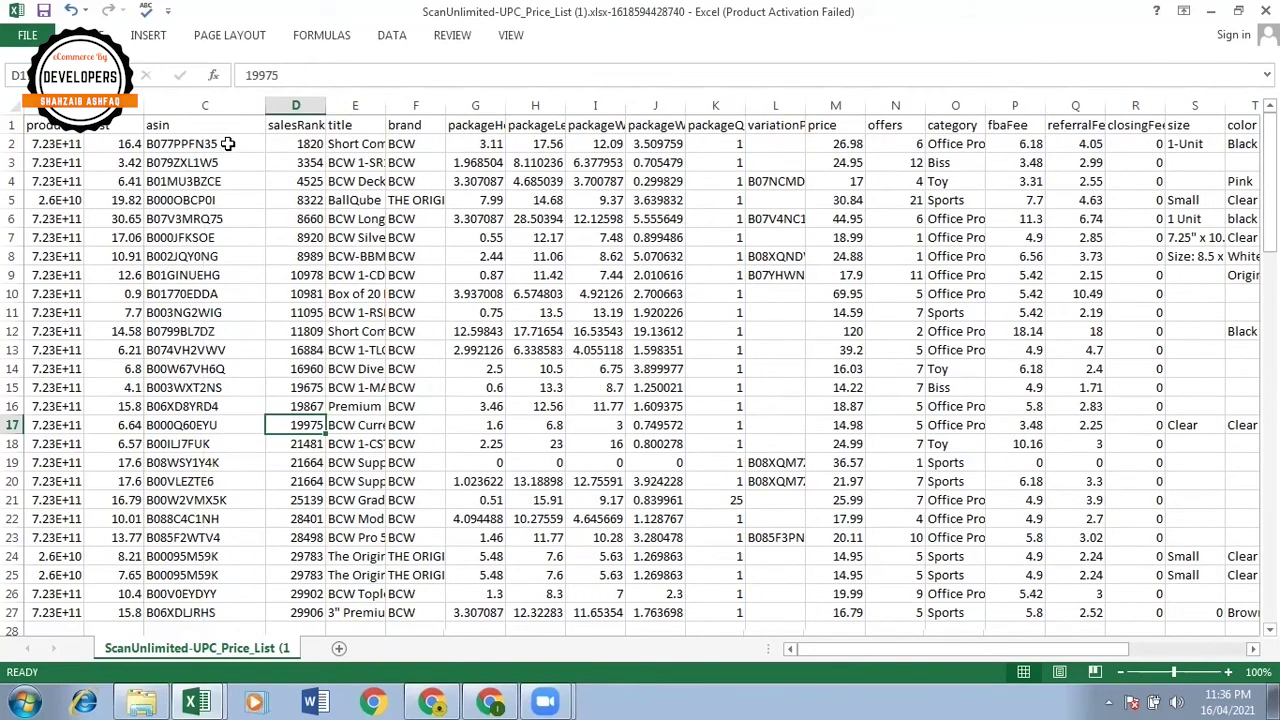
pyautogui.doubleClick(230, 143)
pyautogui.press('Escape')
pyautogui.hotkey('ctrl', 'z')
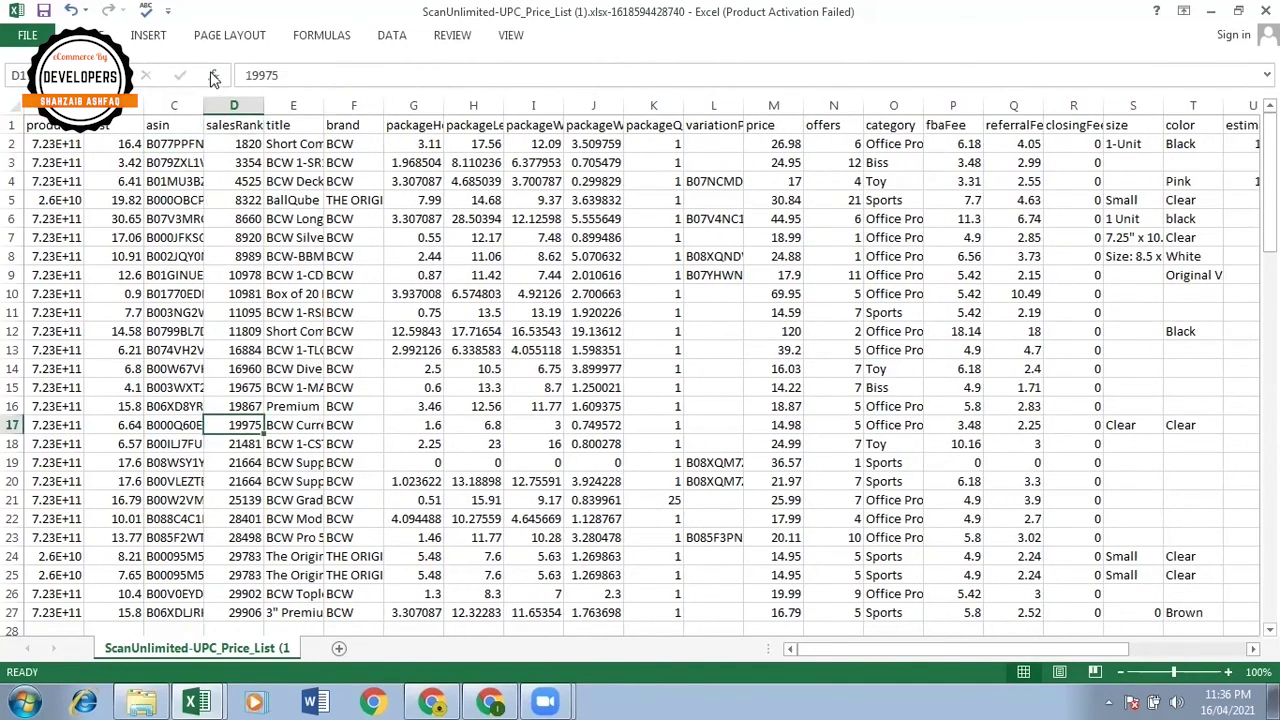
pyautogui.moveTo(201, 104); pyautogui.dragTo(263, 110)
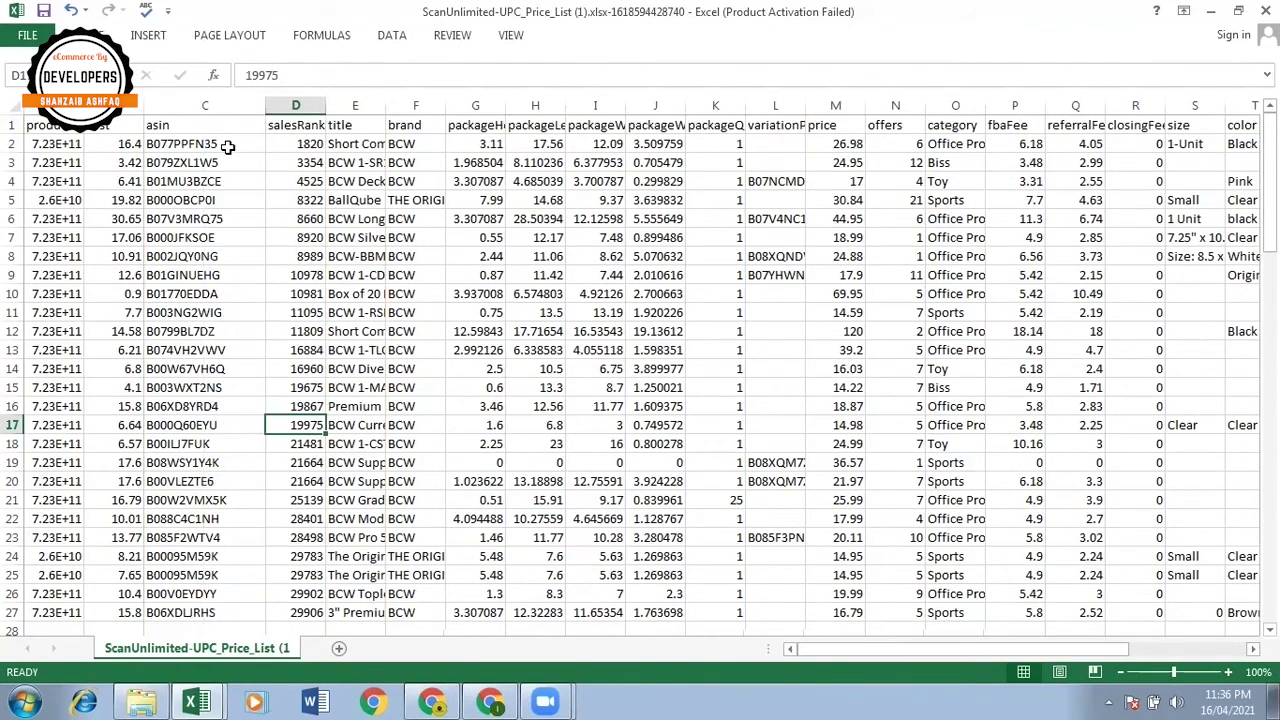
pyautogui.doubleClick(230, 143)
pyautogui.doubleClick(230, 143)
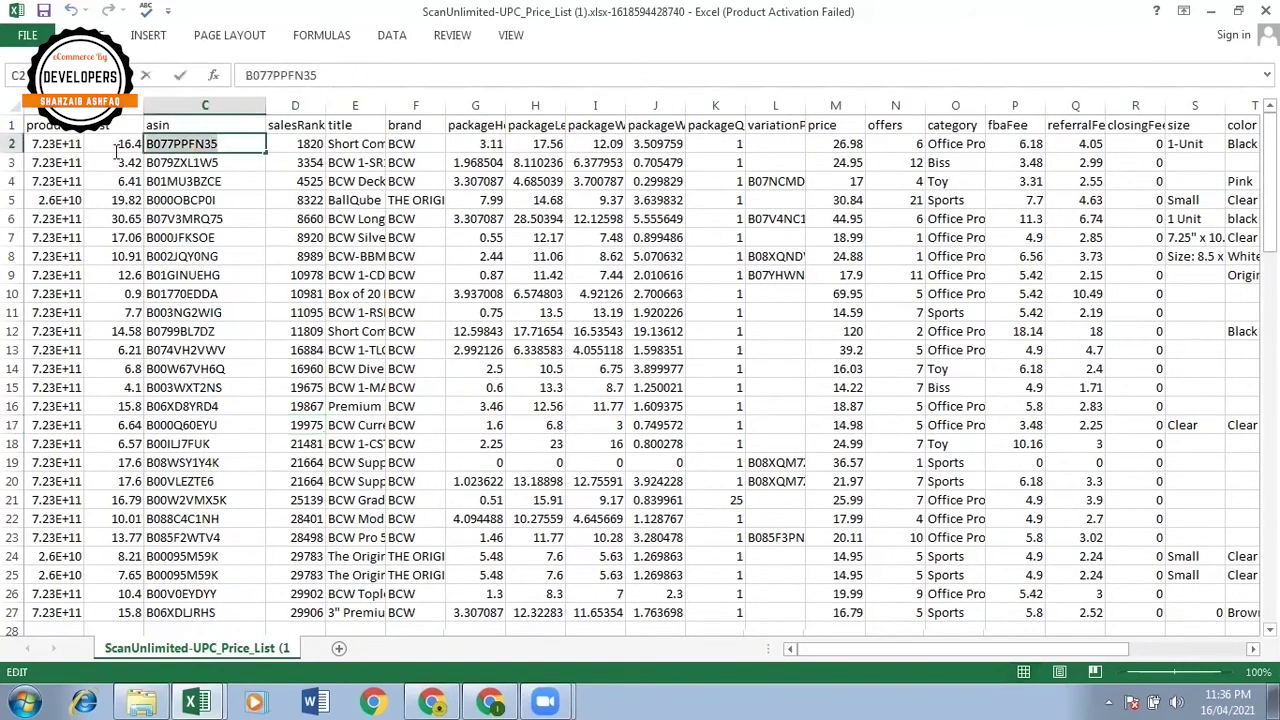
pyautogui.press('Escape')
pyautogui.hotkey('ctrl', 'z')
pyautogui.moveTo(201, 104); pyautogui.dragTo(263, 110)
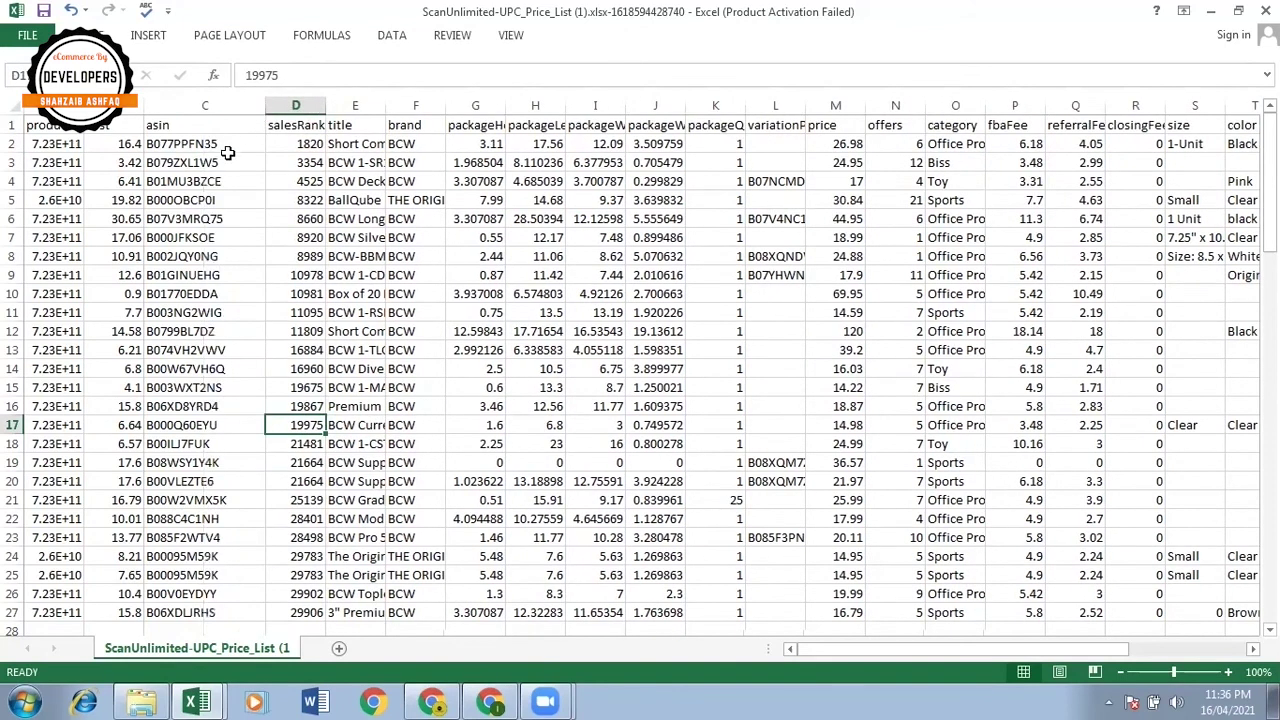
pyautogui.doubleClick(230, 143)
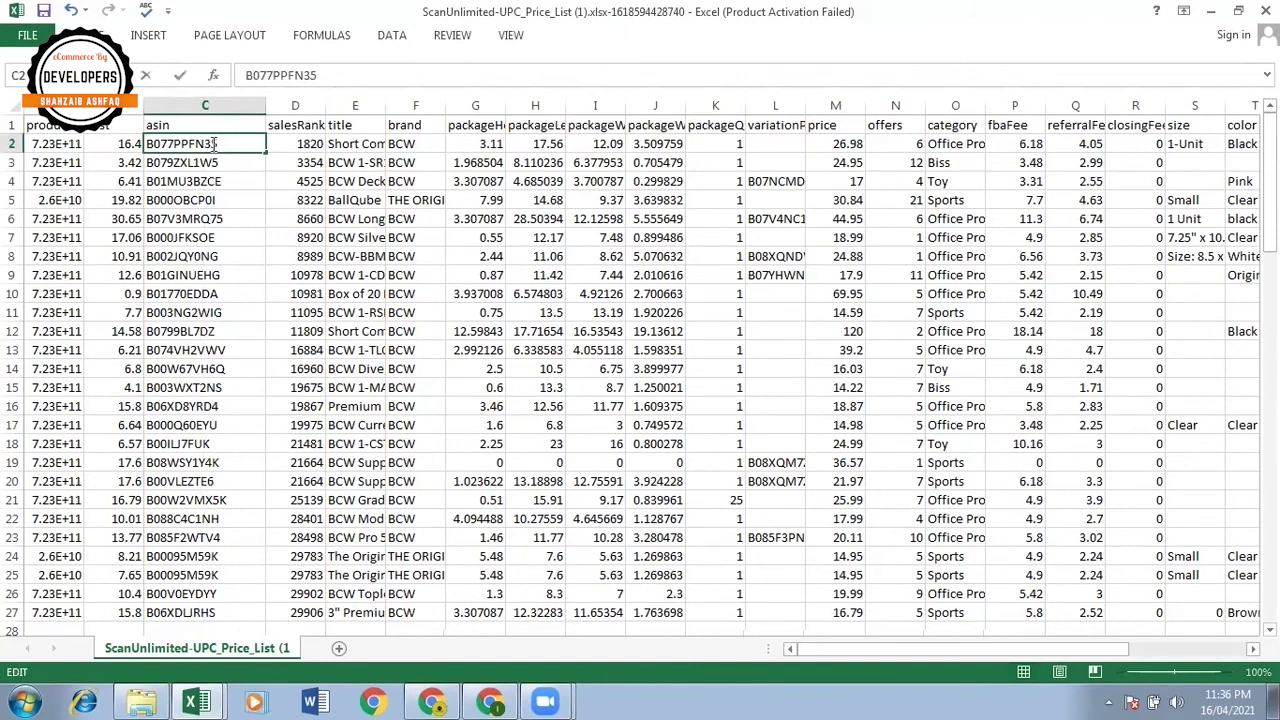
pyautogui.press('Escape')
pyautogui.hotkey('ctrl', 'z')
pyautogui.moveTo(201, 104); pyautogui.dragTo(263, 110)
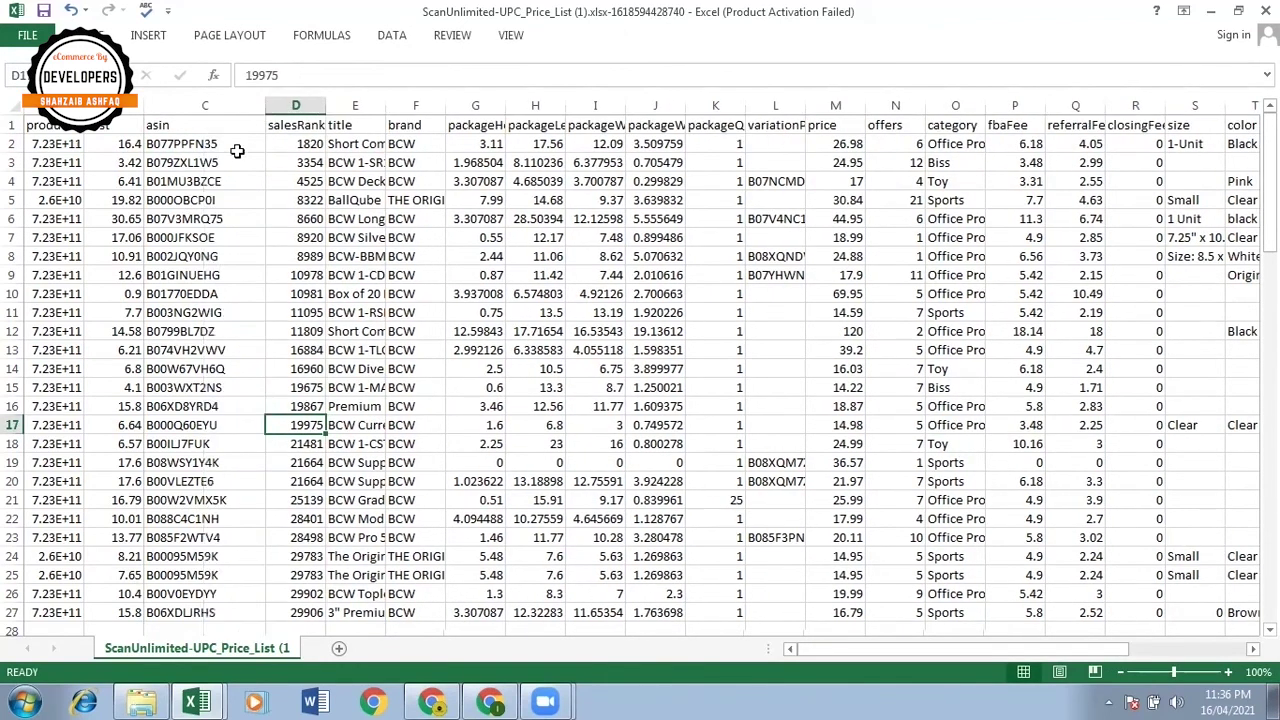
pyautogui.doubleClick(230, 143)
pyautogui.doubleClick(214, 143)
pyautogui.press('Escape')
pyautogui.hotkey('ctrl', 'z')
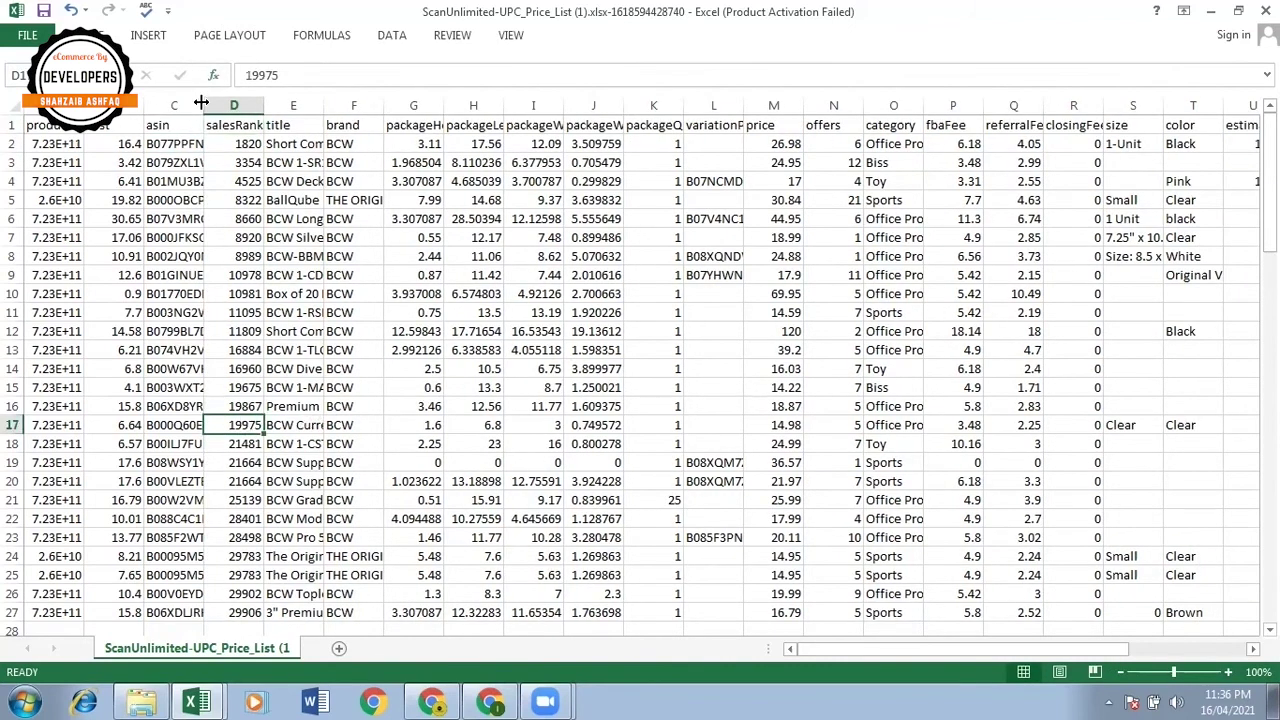
pyautogui.moveTo(201, 104); pyautogui.dragTo(117, 152)
pyautogui.doubleClick(230, 143)
pyautogui.press('Escape')
pyautogui.hotkey('ctrl', 'z')
pyautogui.moveTo(201, 104); pyautogui.dragTo(117, 152)
pyautogui.doubleClick(230, 143)
pyautogui.press('Escape')
pyautogui.hotkey('ctrl', 'z')
pyautogui.moveTo(201, 104); pyautogui.dragTo(140, 150)
pyautogui.click(228, 144)
pyautogui.doubleClick(228, 144)
pyautogui.press('Escape')
pyautogui.hotkey('ctrl', 'z')
# - Widen the asin column to fit the full ASINs and open the first product's ASIN cell, C2
pyautogui.moveTo(201, 104); pyautogui.dragTo(263, 110)
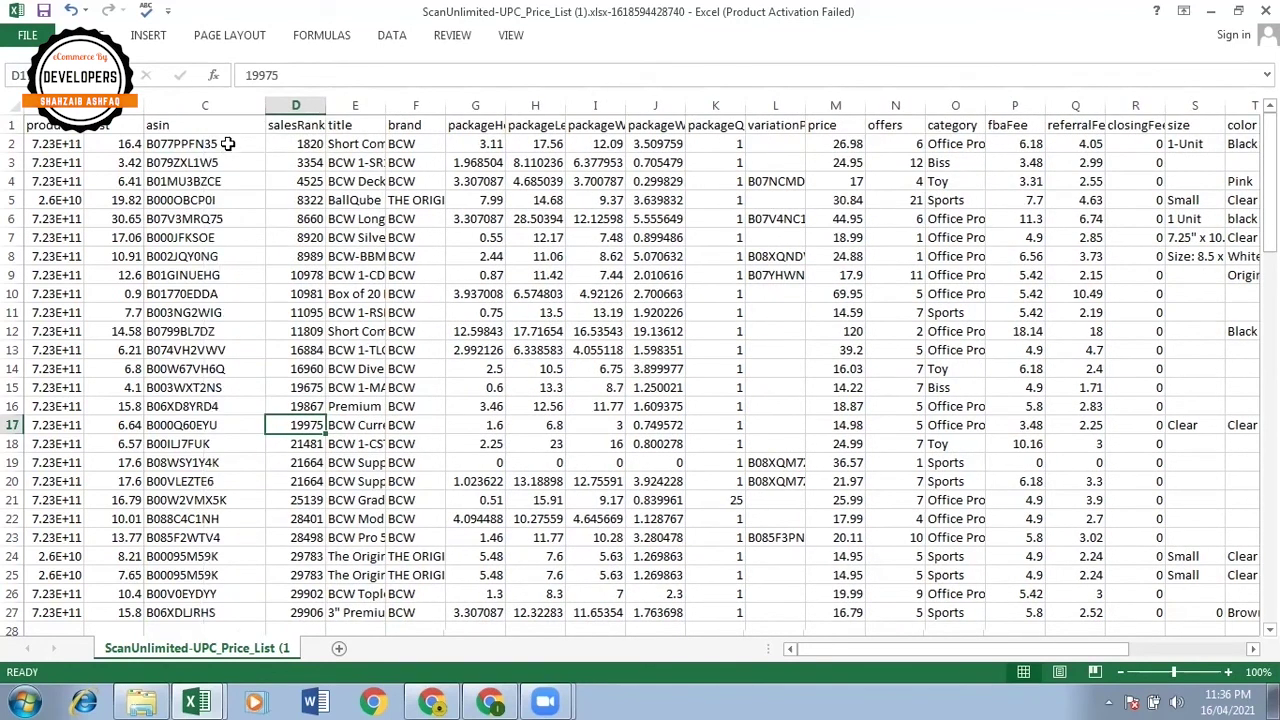
pyautogui.doubleClick(230, 144)
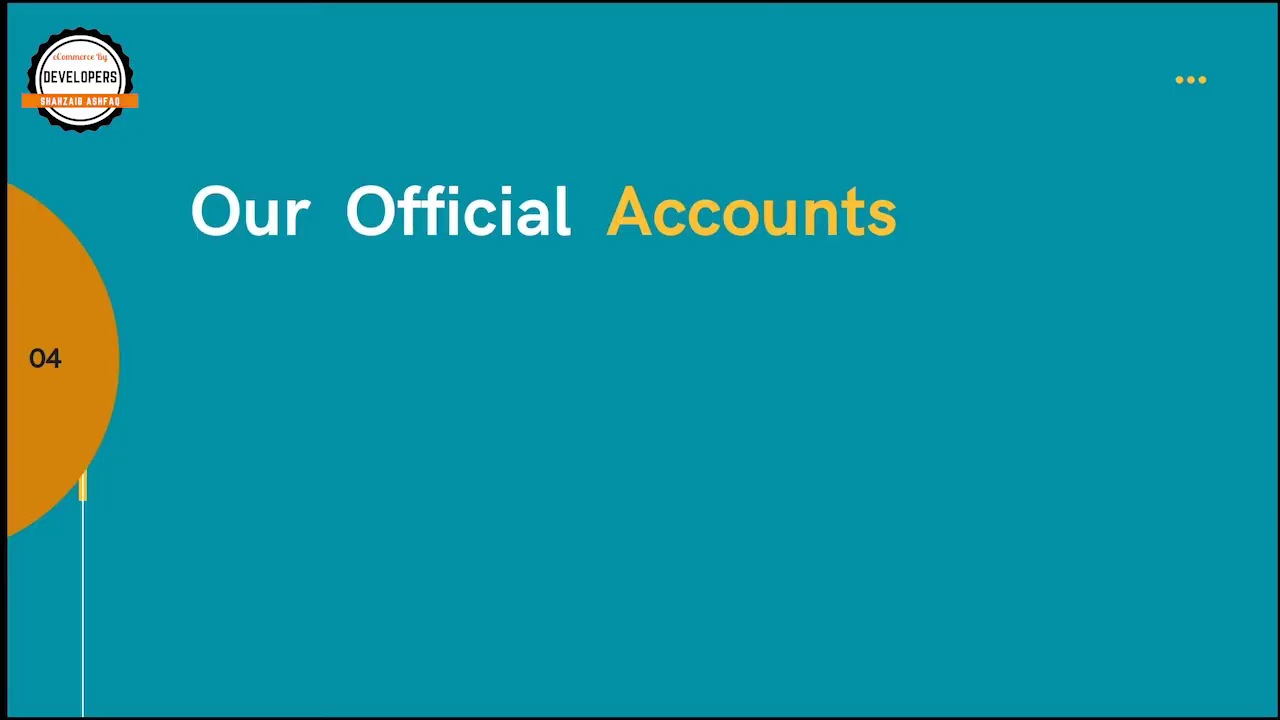